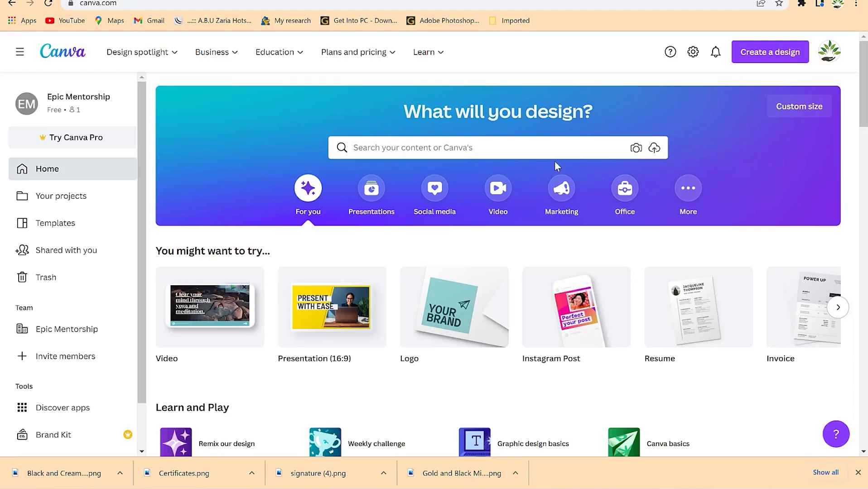
- Search Canva's templates for 'calendar' and show the Calendar results
left_click(550, 149)
type("calenda")
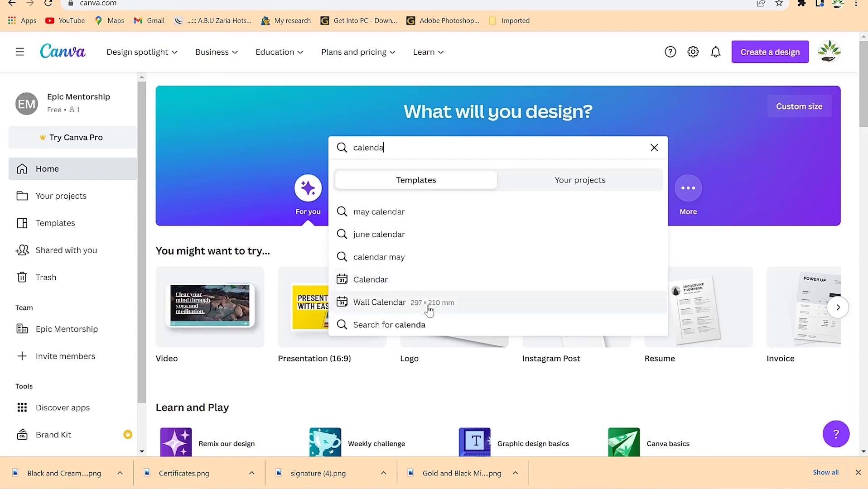
left_click(383, 281)
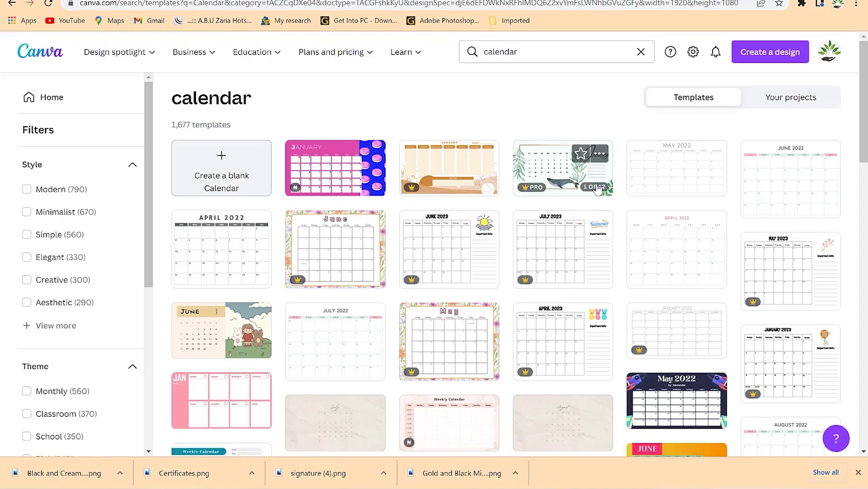
- Scroll through the calendar templates and check the link options on the December template
scroll(612, 219, "down", 3)
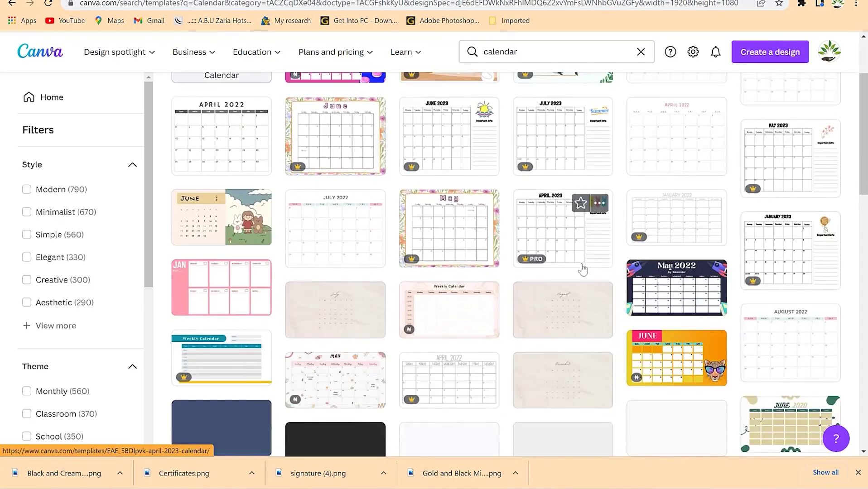
scroll(583, 269, "down", 6)
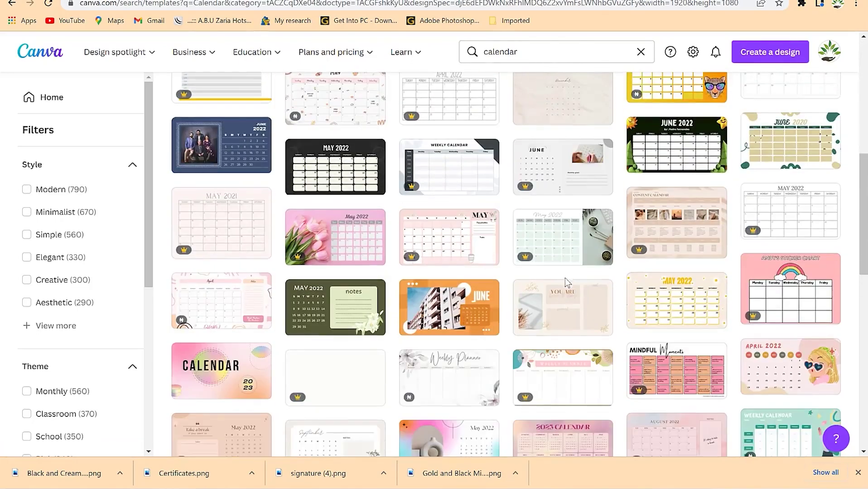
scroll(553, 289, "down", 1)
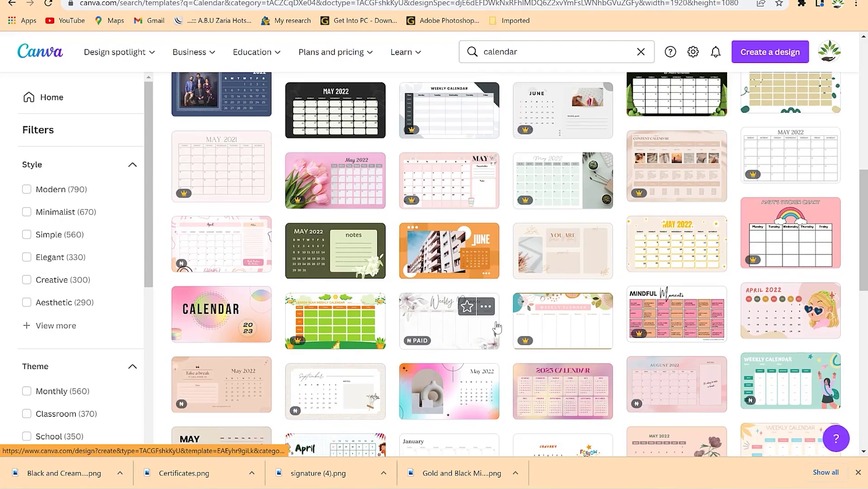
scroll(497, 327, "down", 2)
scroll(441, 315, "down", 1)
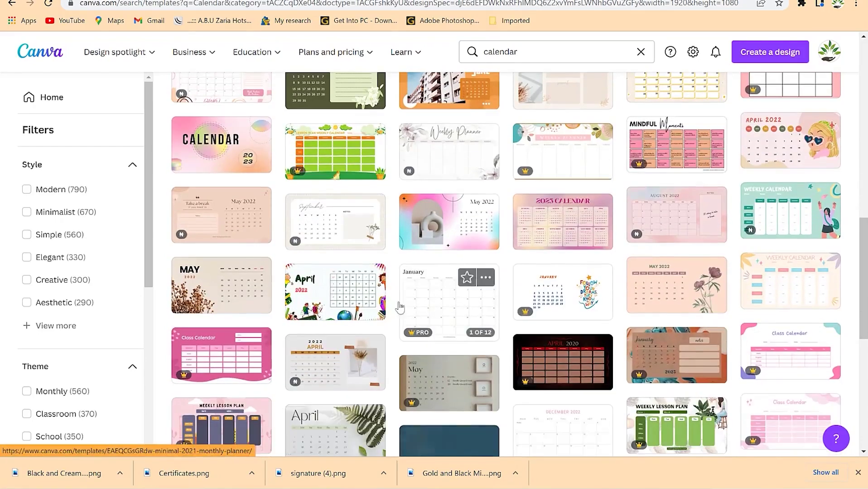
scroll(704, 340, "down", 3)
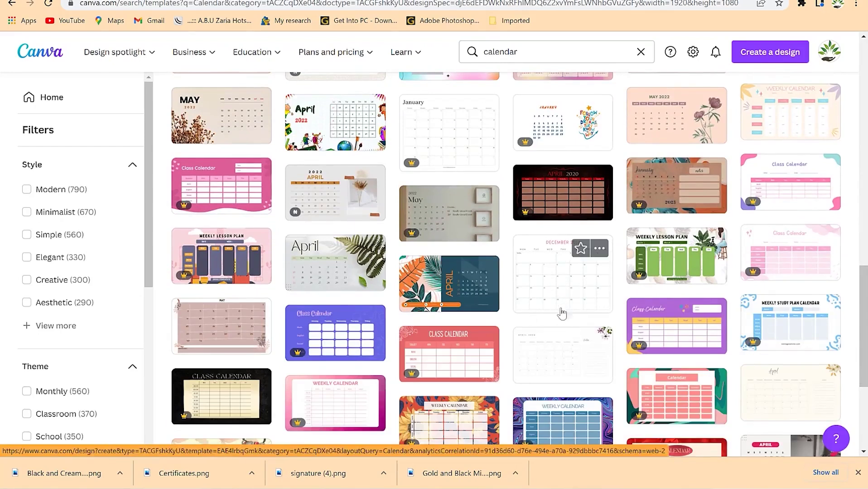
right_click(567, 278)
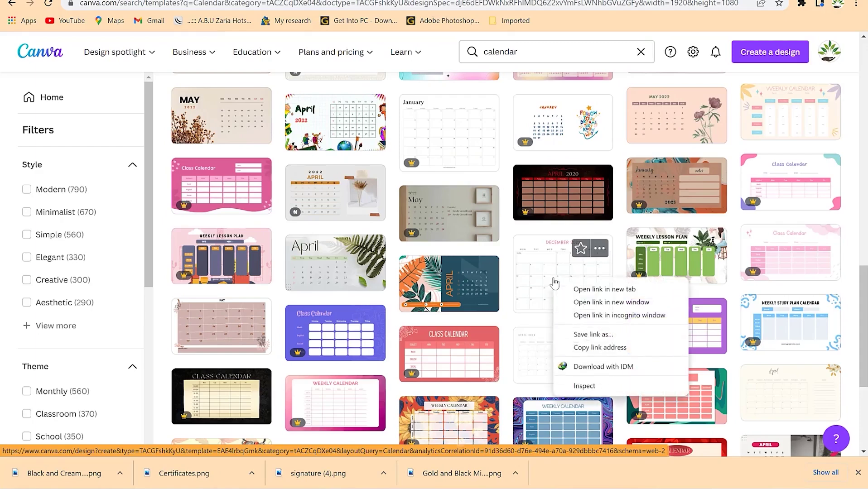
key("Escape")
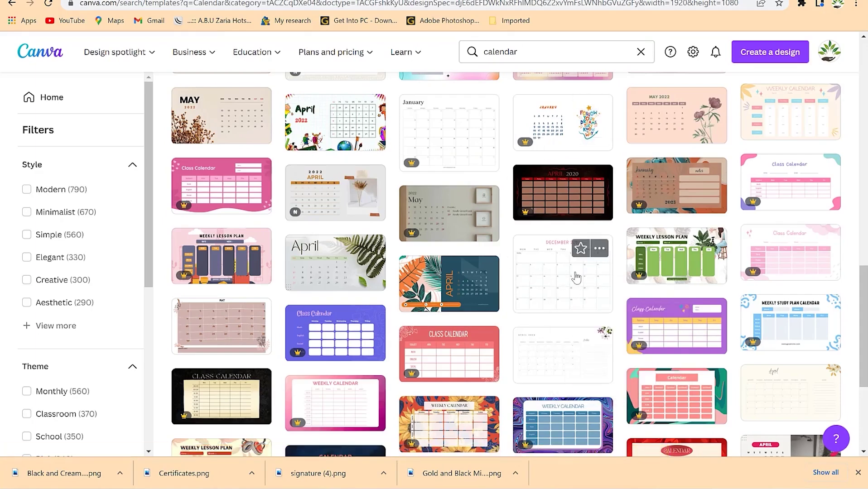
scroll(574, 277, "down", 4)
scroll(802, 269, "down", 1)
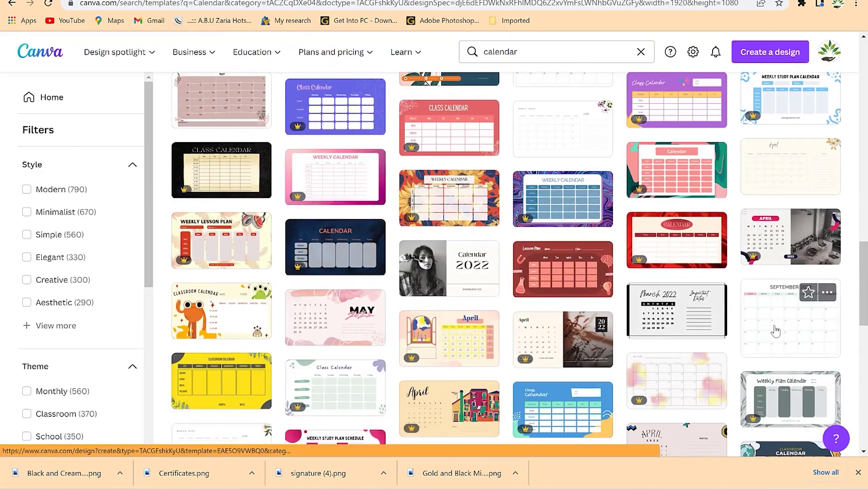
scroll(777, 330, "down", 1)
- Open the September and Classroom Calendar templates in new browser tabs
right_click(773, 278)
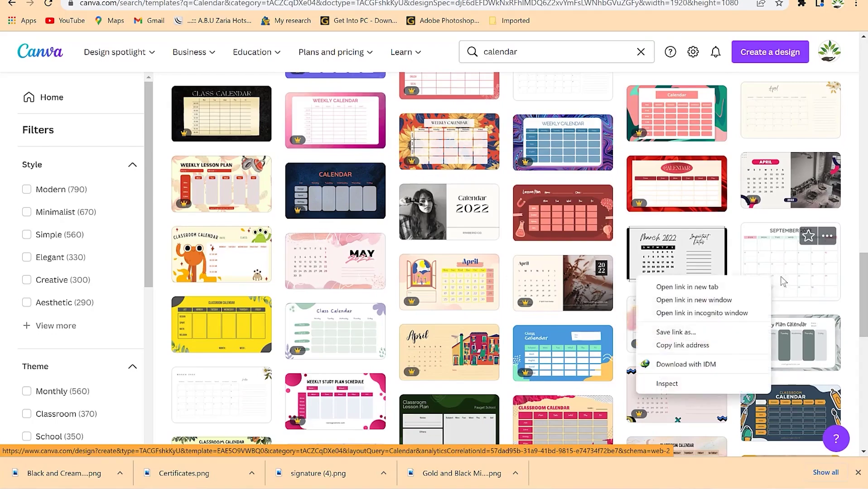
left_click(755, 285)
scroll(574, 297, "down", 5)
mouse_move(788, 210)
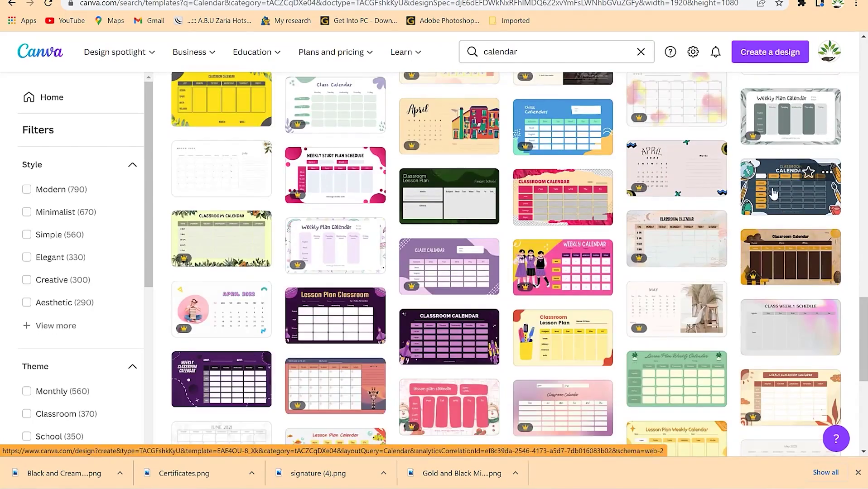
right_click(773, 194)
left_click(751, 198)
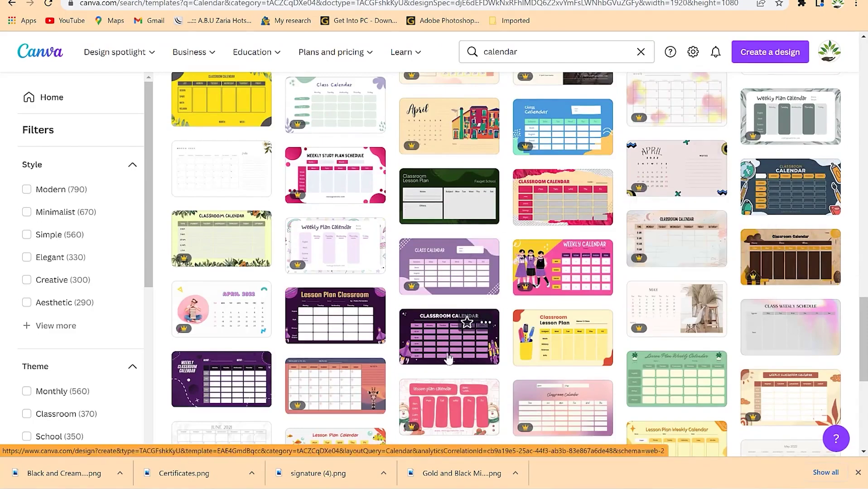
scroll(449, 358, "down", 4)
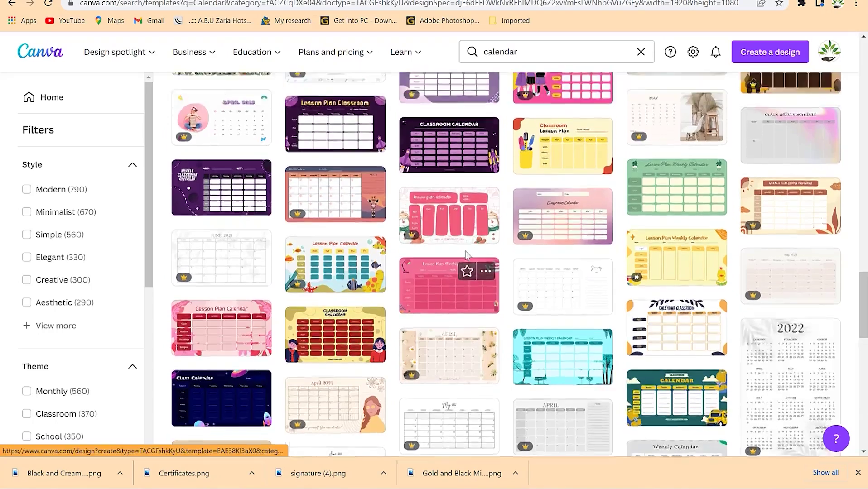
scroll(467, 255, "up", 2)
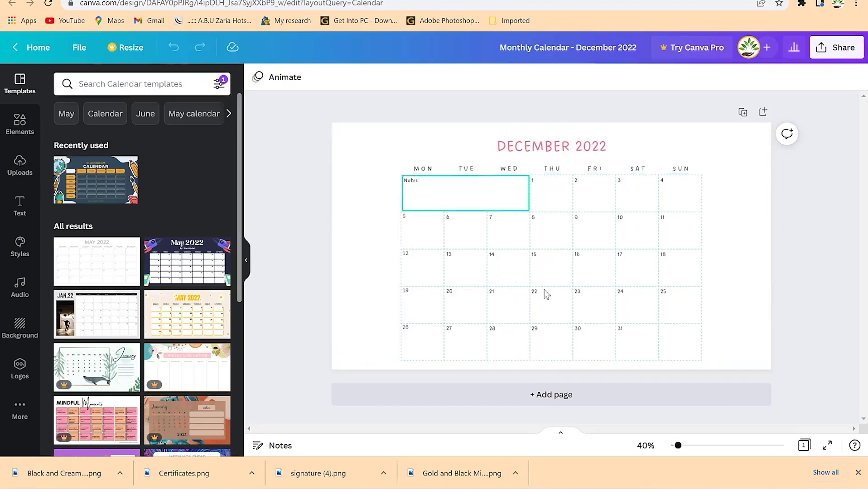
- Add a duplicate of the December calendar page to the design
left_click(560, 403)
scroll(589, 272, "up", 5)
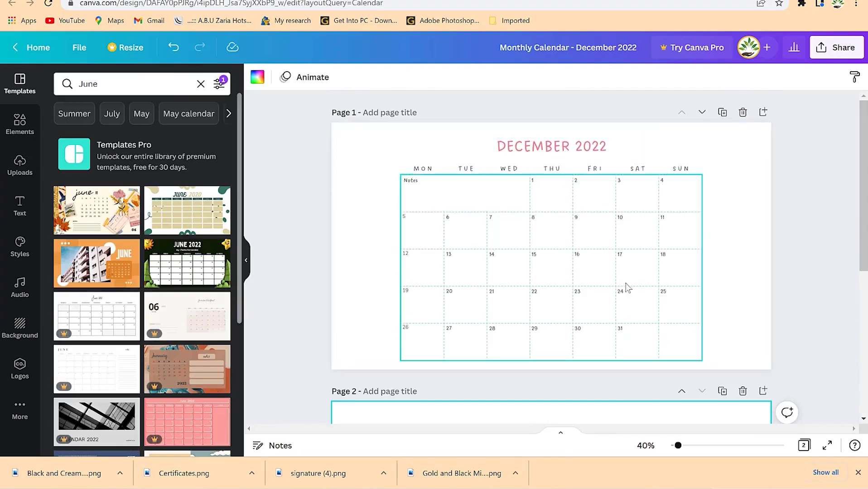
left_click(723, 114)
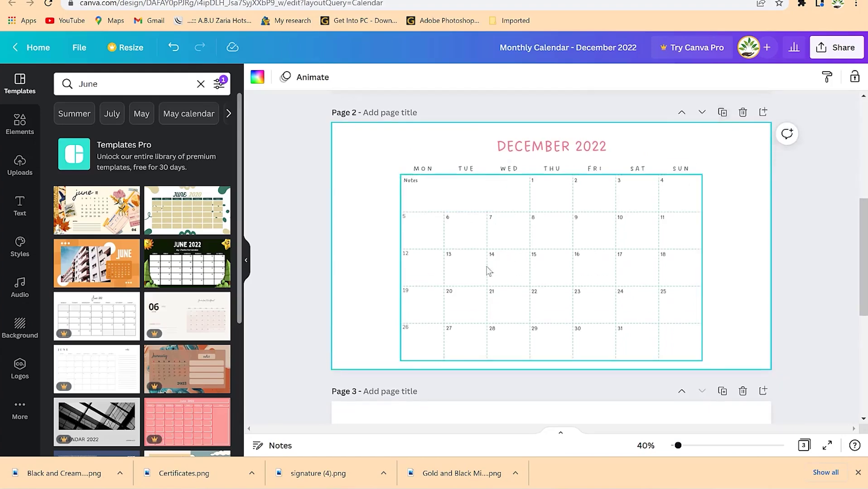
scroll(486, 247, "up", 6)
scroll(531, 416, "down", 3)
- Retitle the Page 2 copy 'NOVEMBER 2022'
left_click(543, 312)
left_click(543, 311)
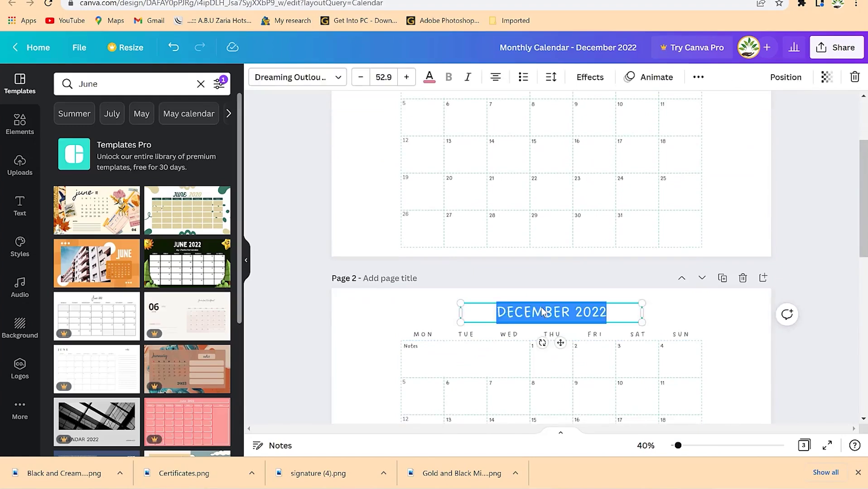
type("NOVEMBER")
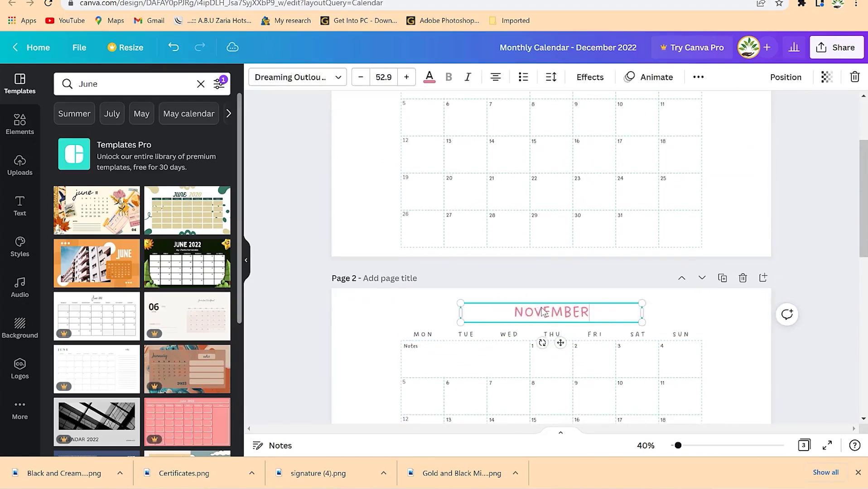
type(" 2022")
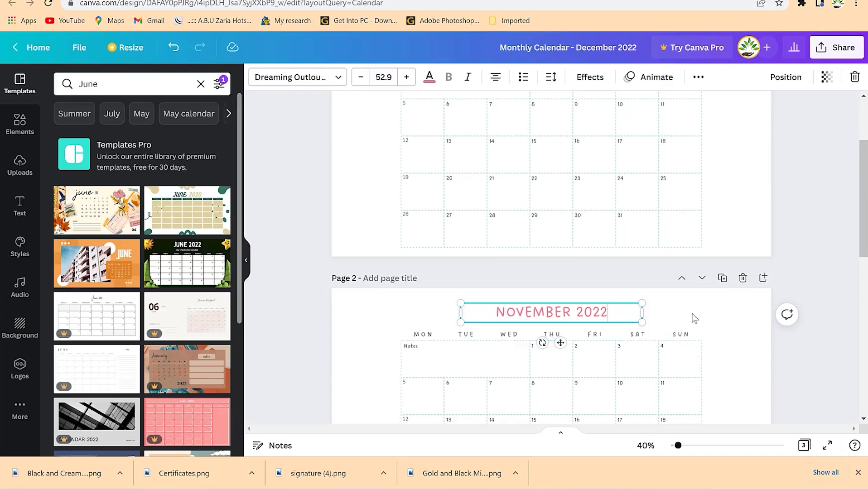
left_click(691, 316)
scroll(544, 362, "up", 3)
scroll(548, 281, "down", 2)
scroll(534, 254, "up", 2)
left_click(516, 236)
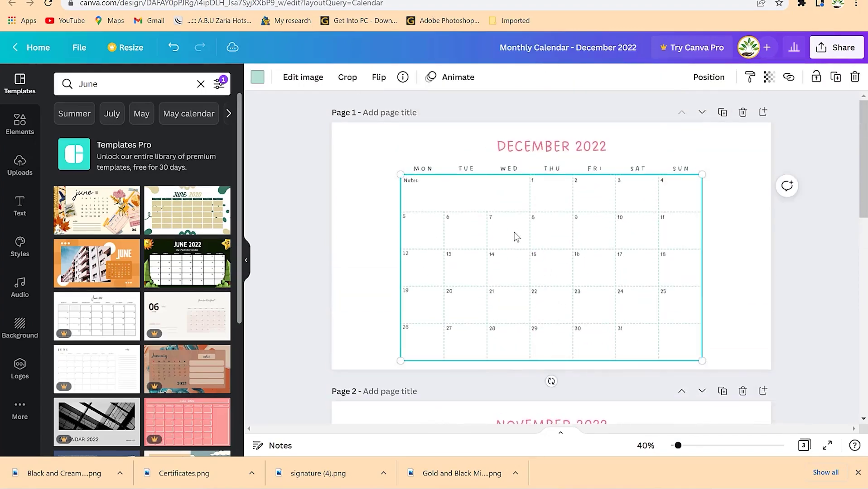
- Colour the December calendar grid lines with the purple default swatch
left_click(258, 77)
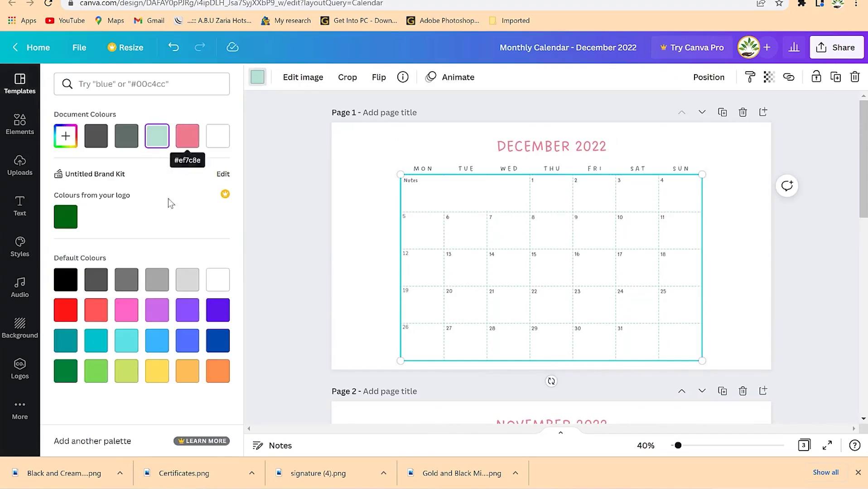
left_click(59, 379)
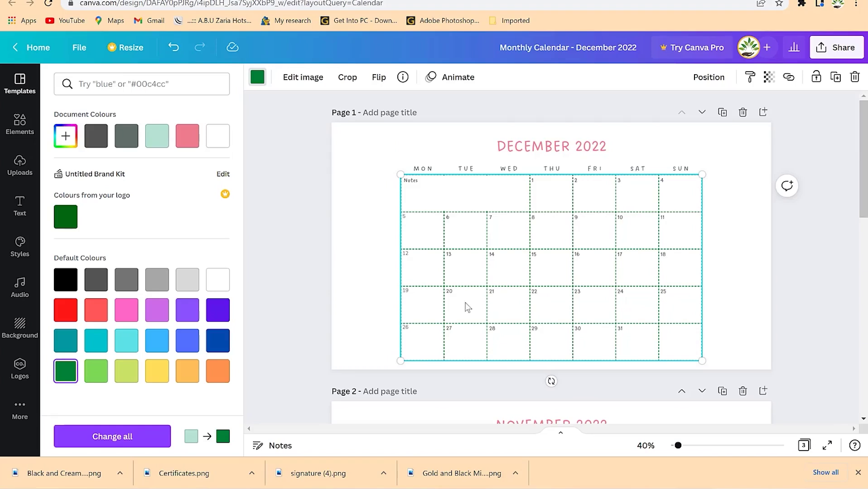
left_click(163, 316)
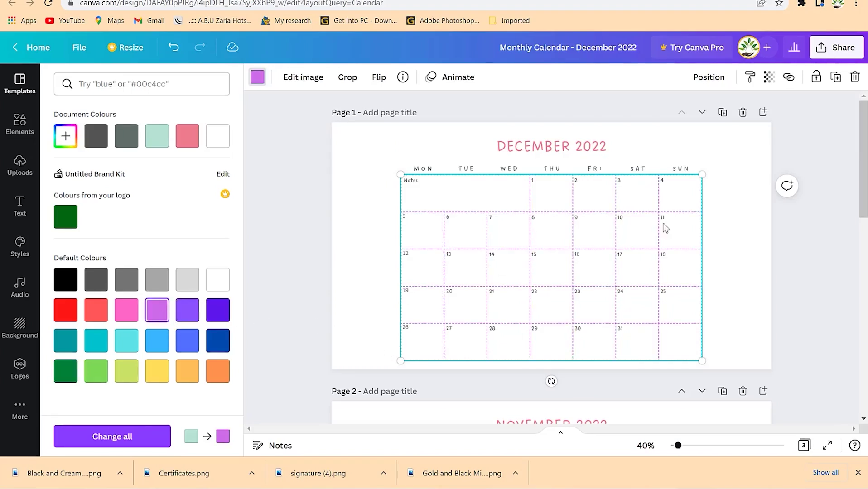
key("Escape")
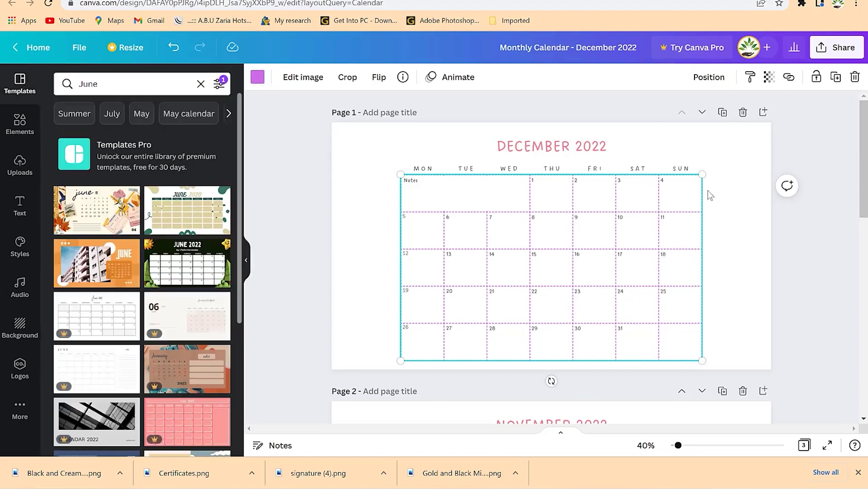
left_click(736, 216)
left_click(702, 223)
left_click(707, 226)
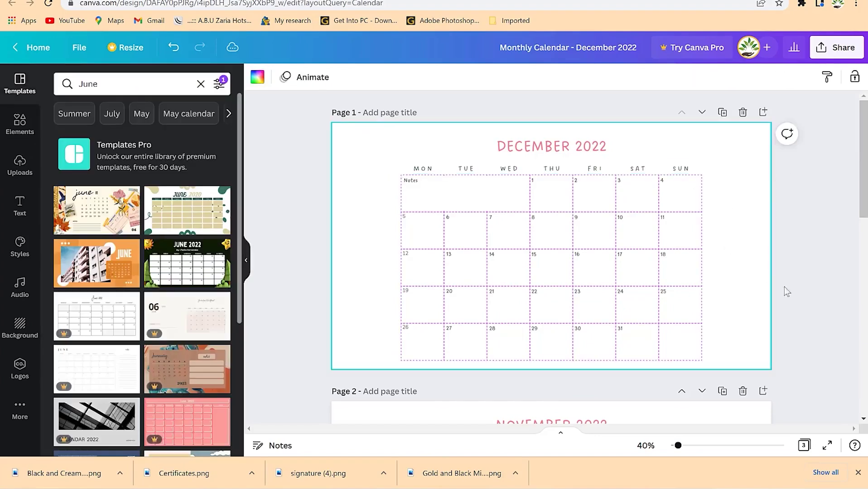
left_click(678, 242)
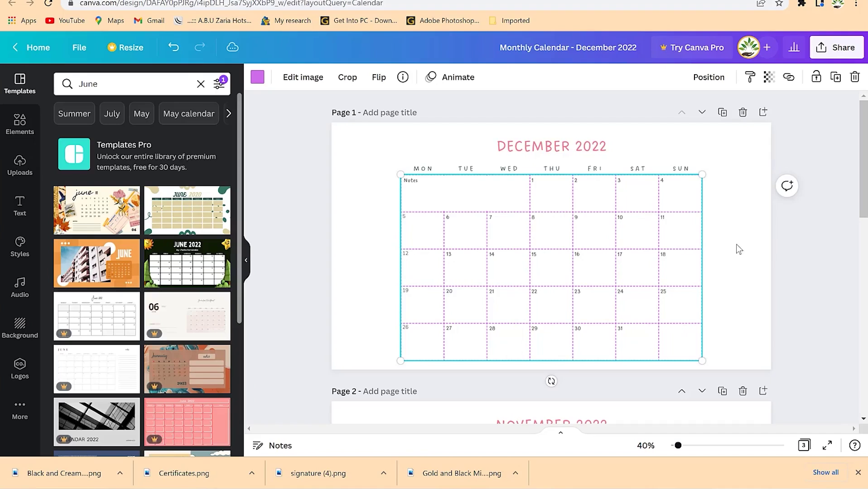
left_click(807, 266)
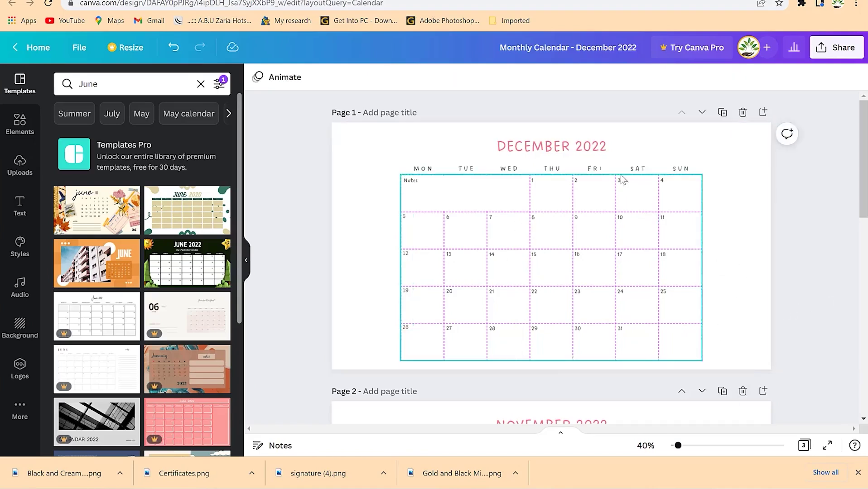
- Select the MON through SUN weekday labels and colour them cobalt blue
left_click(596, 171)
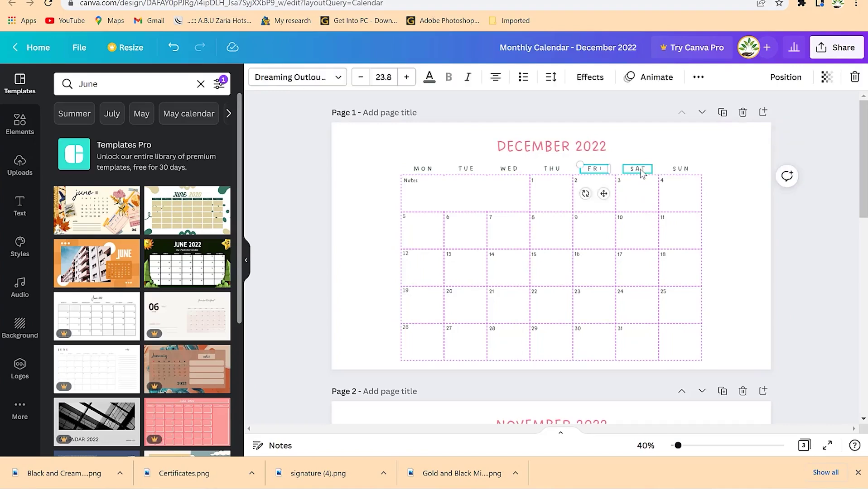
left_click(643, 172, "shift")
left_click(682, 171, "shift")
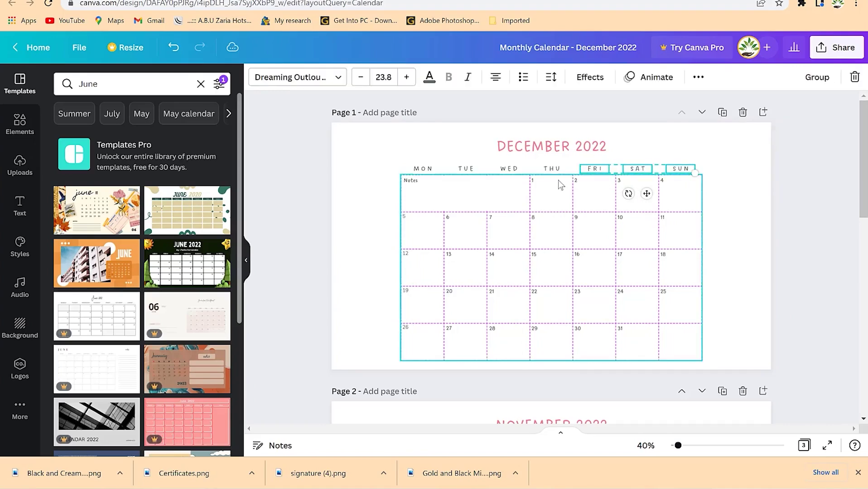
left_click(519, 168, "shift")
left_click(470, 169, "shift")
left_click(423, 169, "shift")
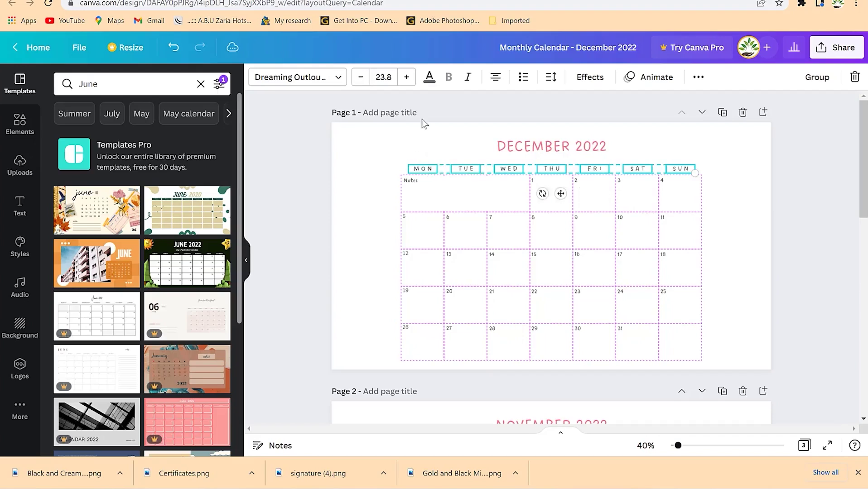
left_click(430, 80)
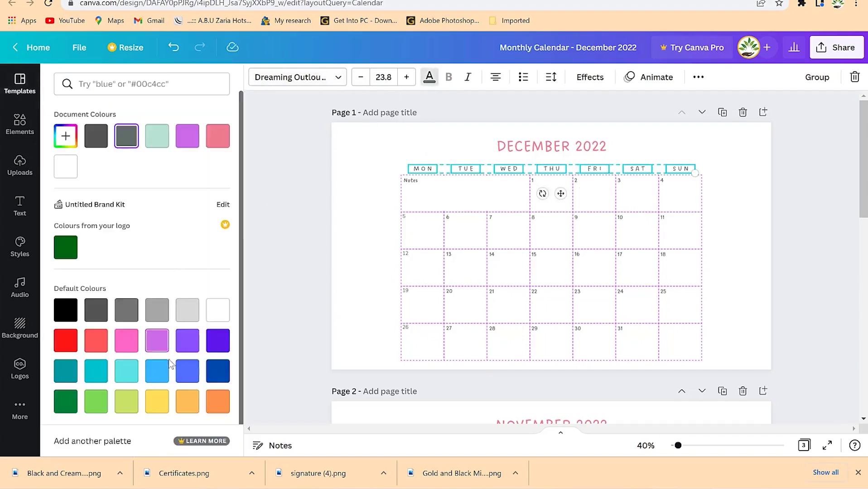
left_click(217, 371)
left_click(374, 223)
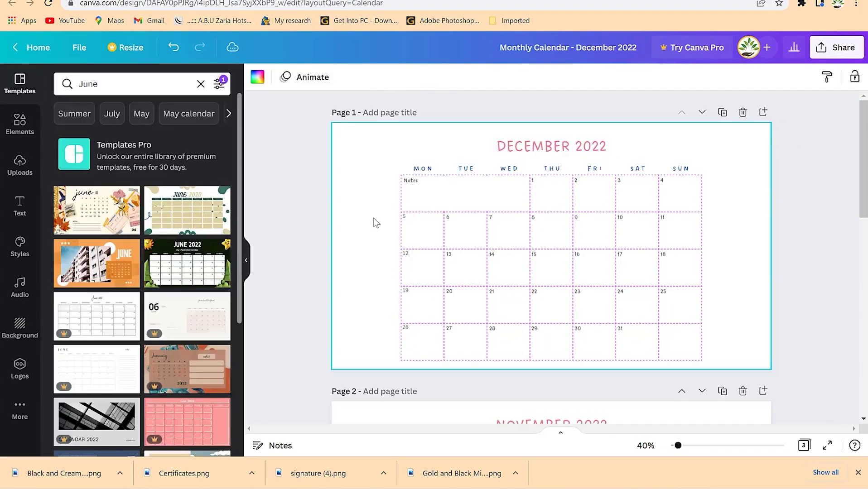
left_click(848, 252)
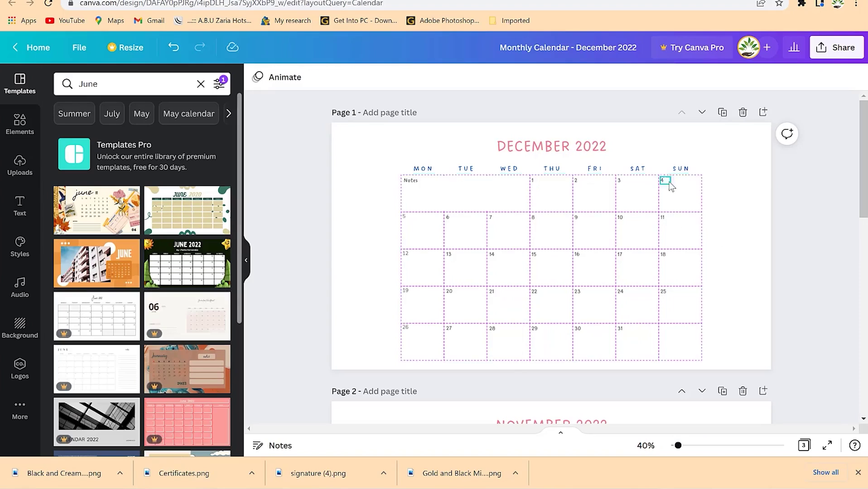
left_click(685, 173)
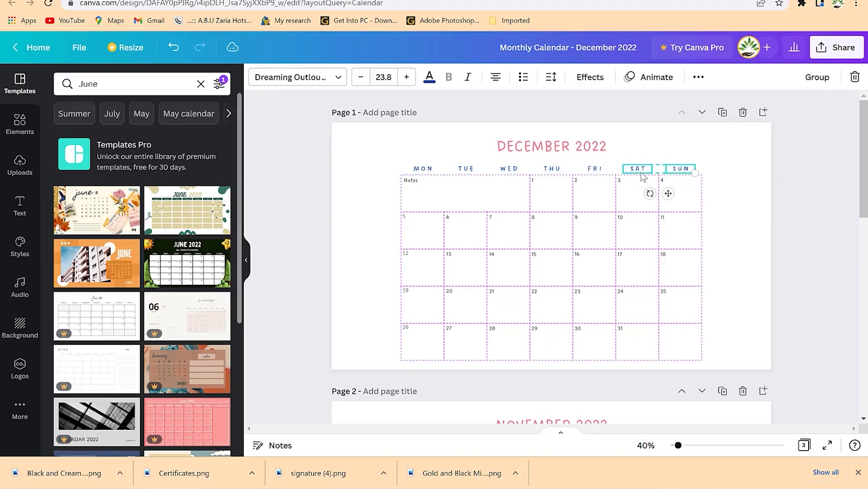
left_click(636, 362)
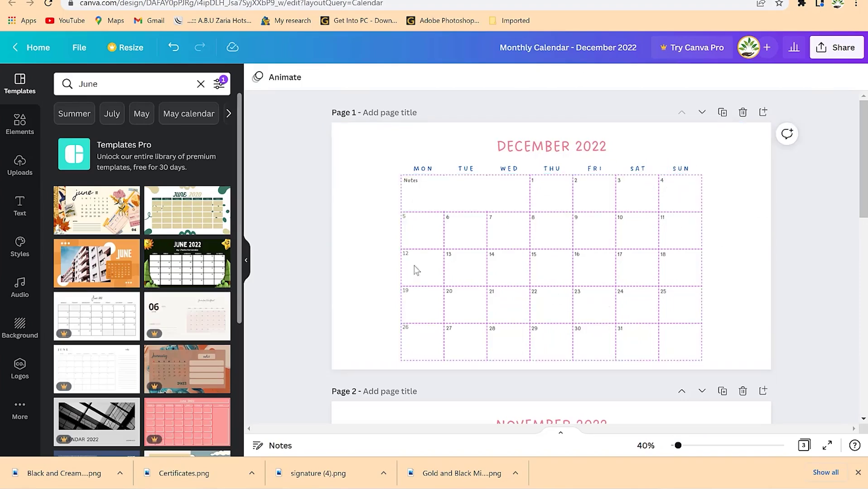
- Search the Elements library for 'flower' graphics
left_click(128, 83)
key("BackSpace")
type("flower")
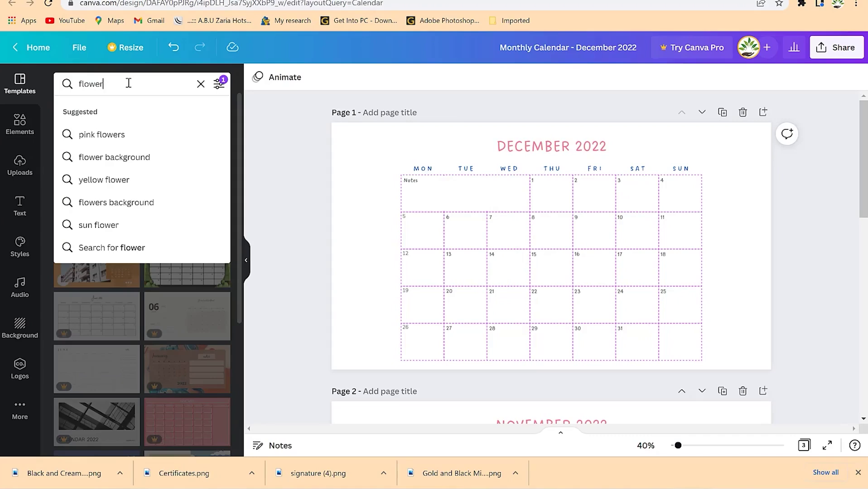
left_click(23, 122)
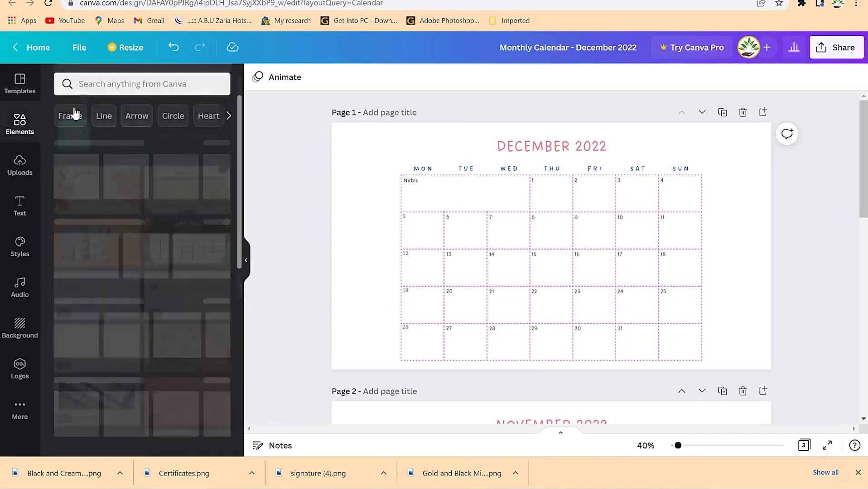
left_click(115, 84)
type("flower")
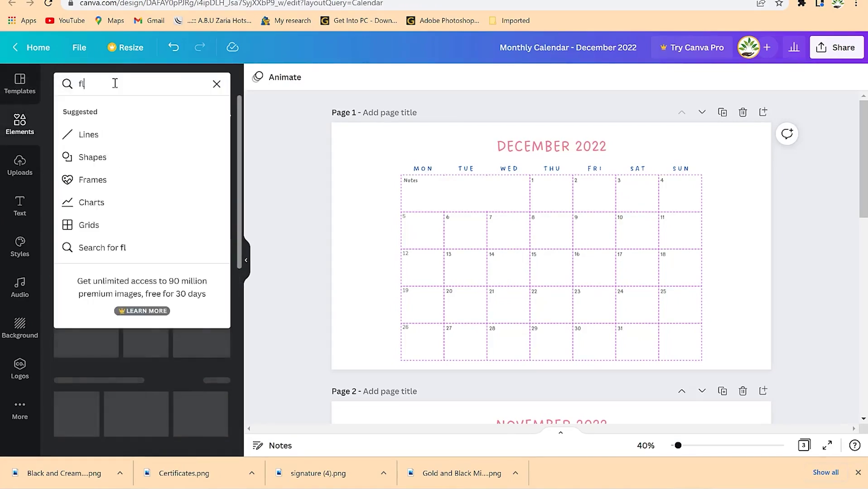
key("Return")
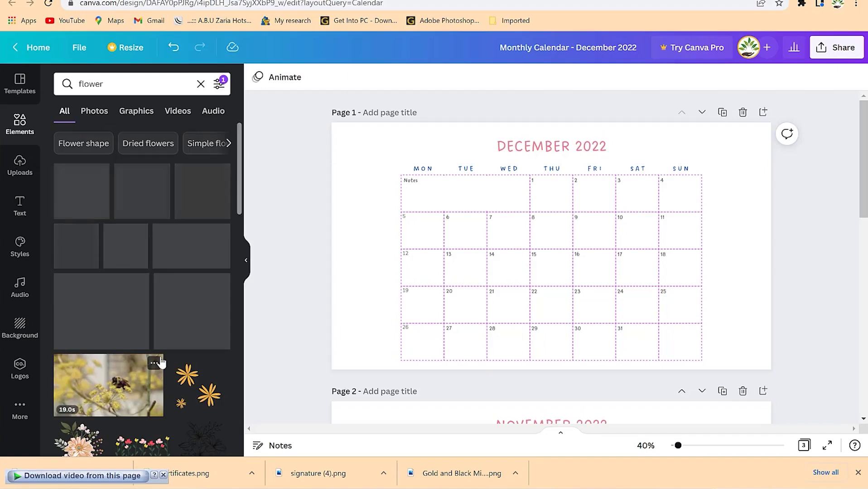
scroll(191, 309, "down", 10)
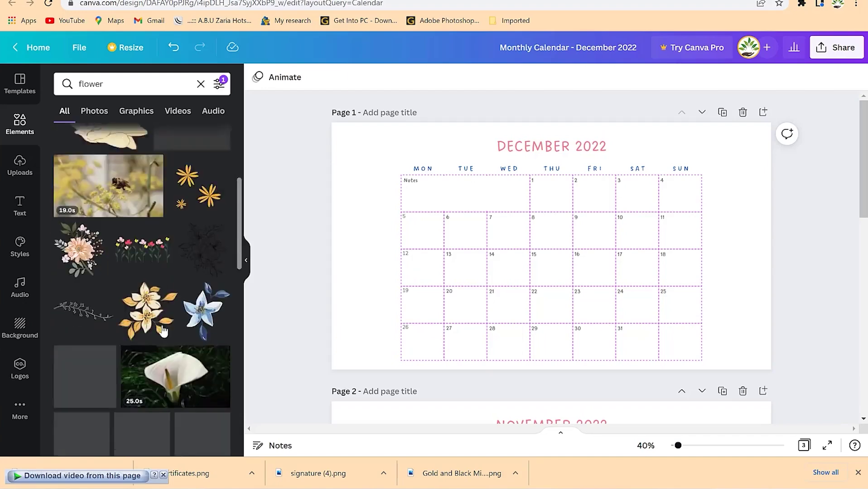
scroll(166, 333, "down", 3)
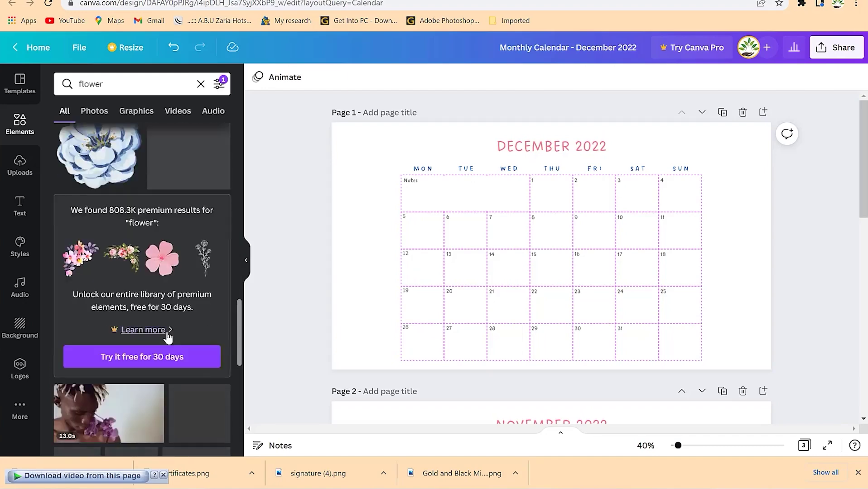
scroll(165, 323, "up", 15)
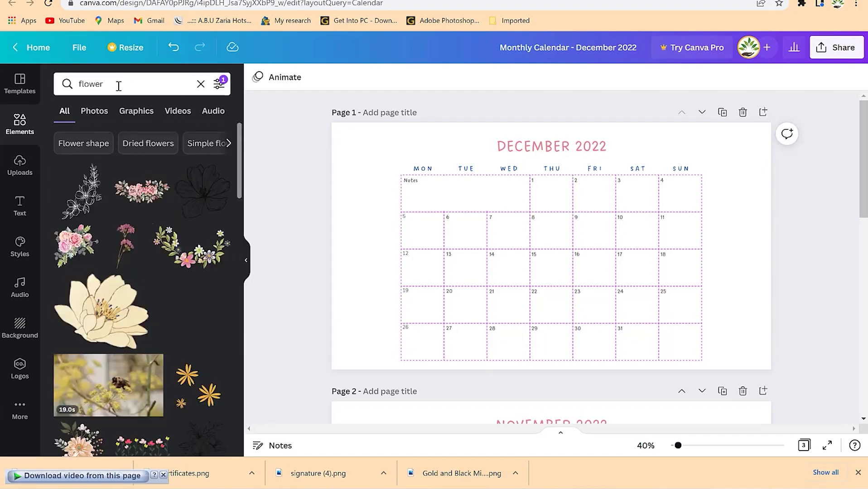
- Replace the search with 'bird' and browse the bird graphic results
left_click(115, 85)
left_click_drag(114, 85, 79, 82)
type("bird")
key("Return")
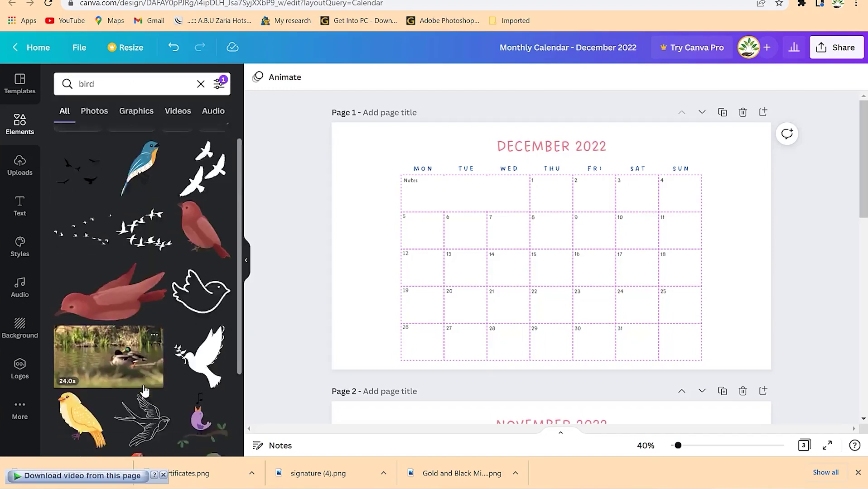
scroll(142, 374, "down", 5)
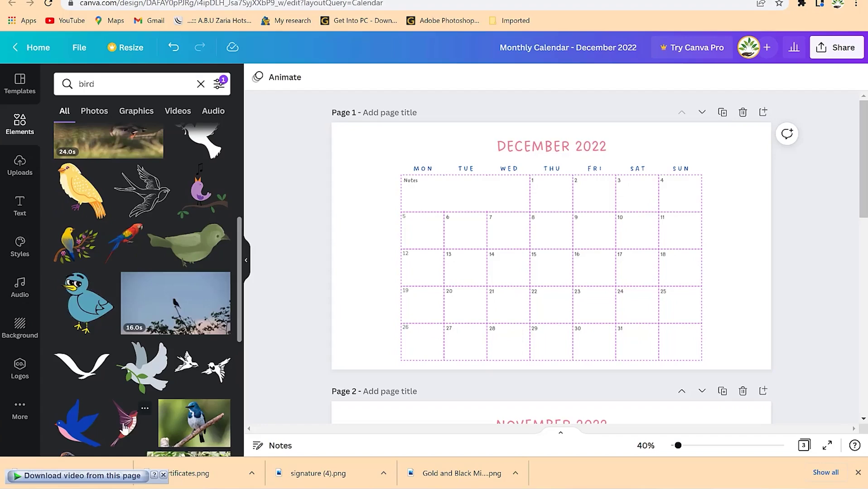
scroll(140, 394, "down", 6)
scroll(154, 383, "up", 5)
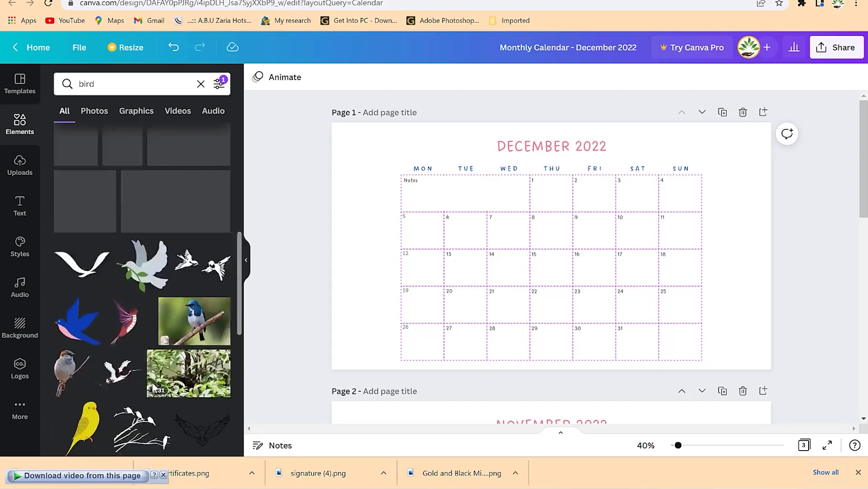
scroll(153, 383, "down", 5)
scroll(153, 383, "up", 4)
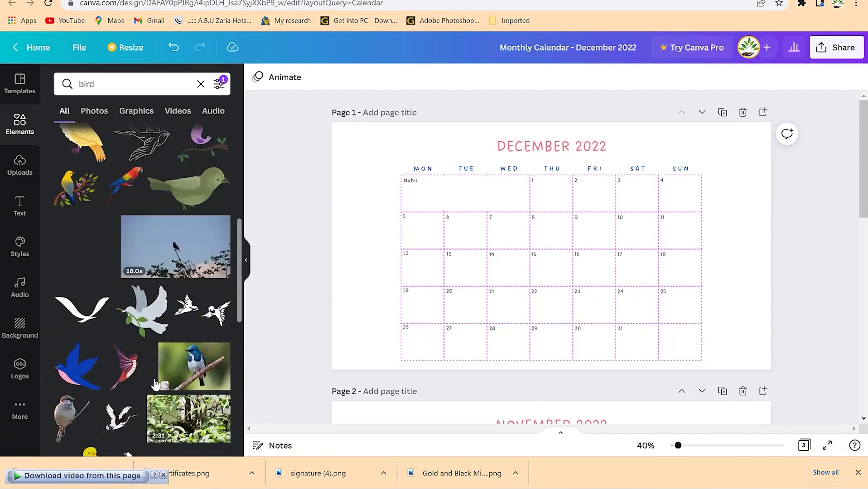
- Place the yellow bird-on-branch graphic on the December page and shrink it beside the calendar
left_click_drag(144, 321, 165, 326)
left_click_drag(84, 188, 519, 199)
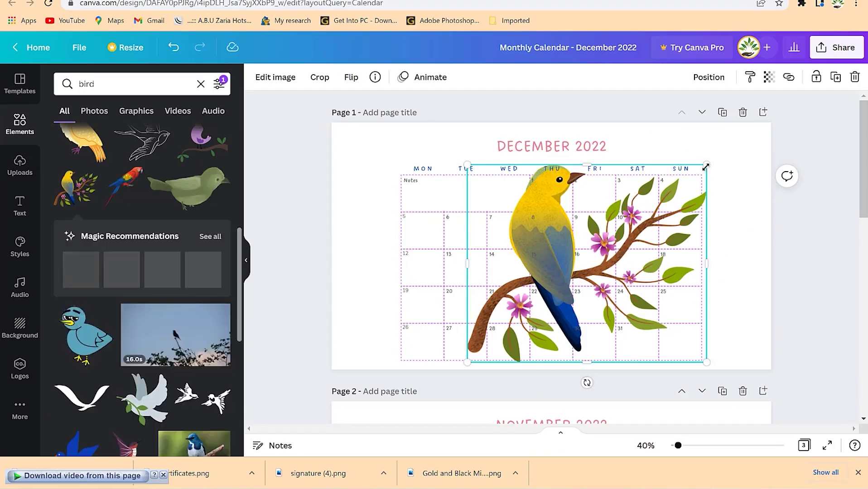
left_click_drag(707, 165, 588, 263)
left_click_drag(493, 311, 363, 310)
left_click_drag(435, 277, 729, 256)
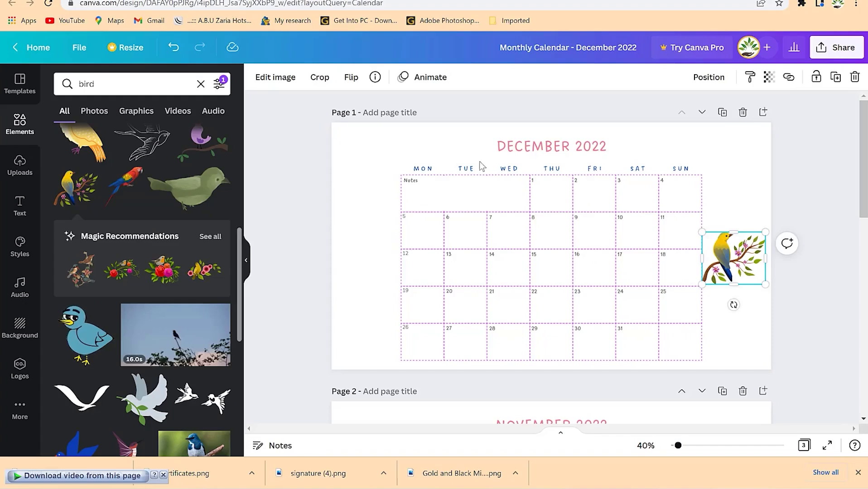
- Shift the whole December calendar left and enlarge the bird on the right
left_click(521, 153)
left_click(516, 169, "shift")
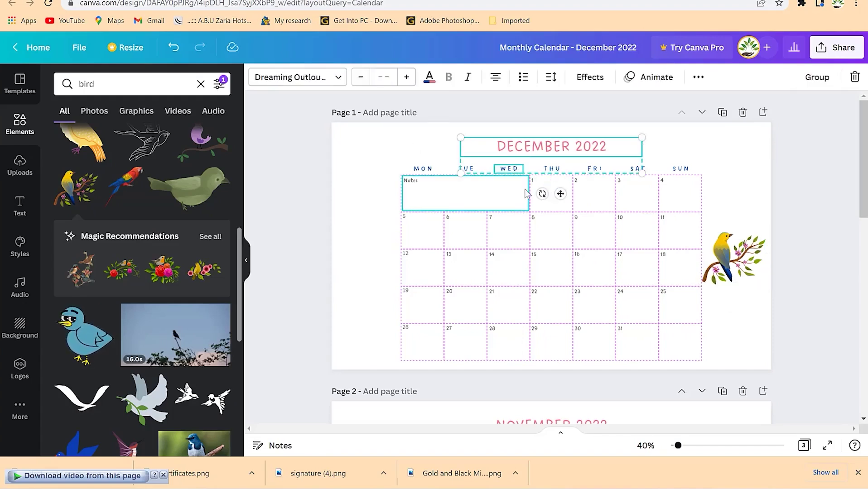
key("ctrl+a")
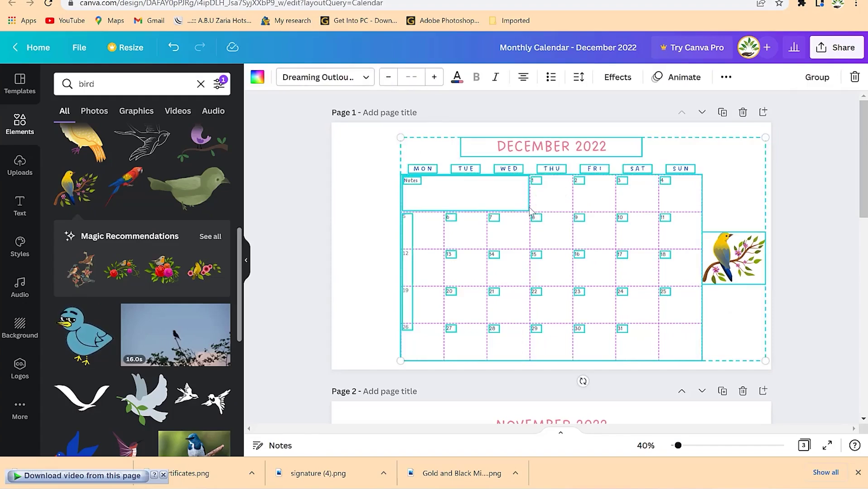
left_click_drag(525, 209, 485, 207)
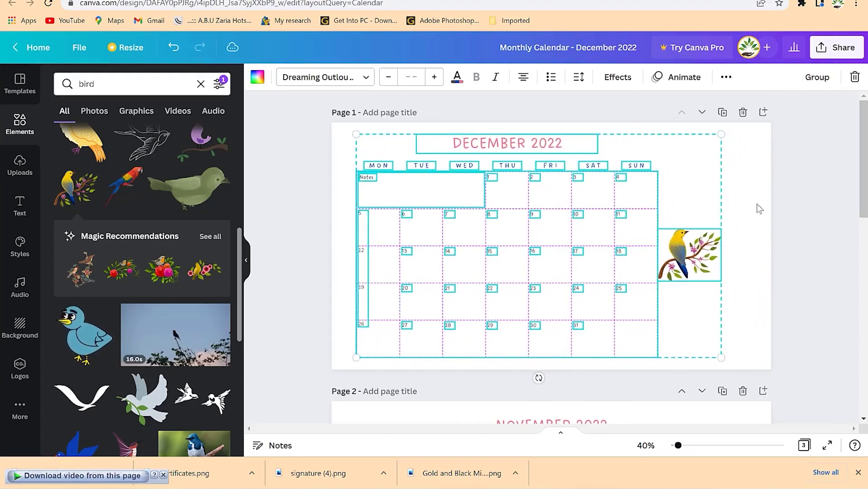
left_click(769, 202)
left_click(714, 233)
left_click_drag(720, 231, 767, 210)
left_click(747, 173)
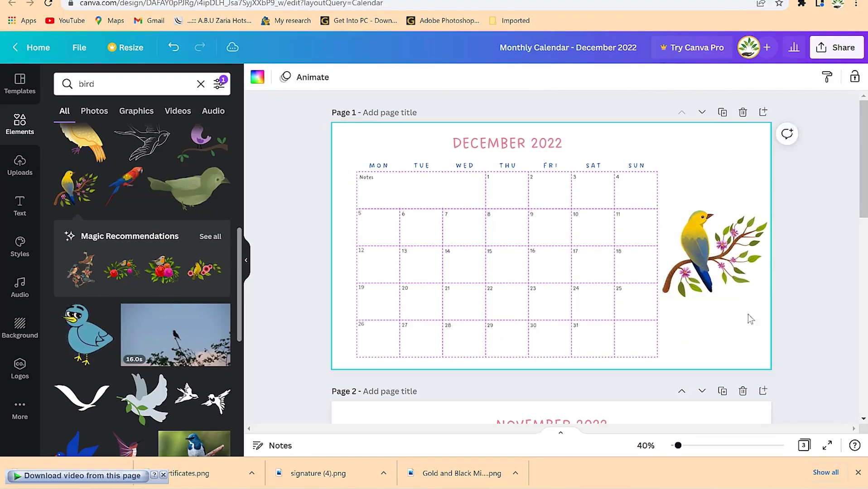
left_click(813, 313)
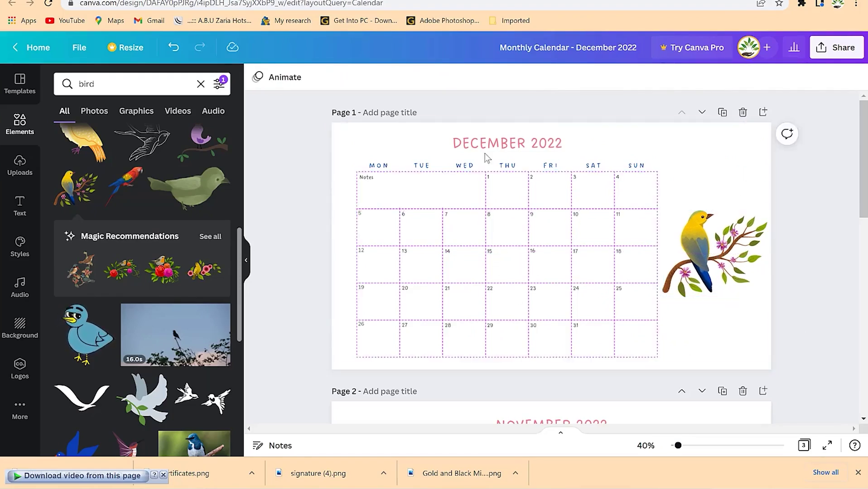
- Shift the November calendar to the left to make room for the bird
scroll(508, 218, "down", 5)
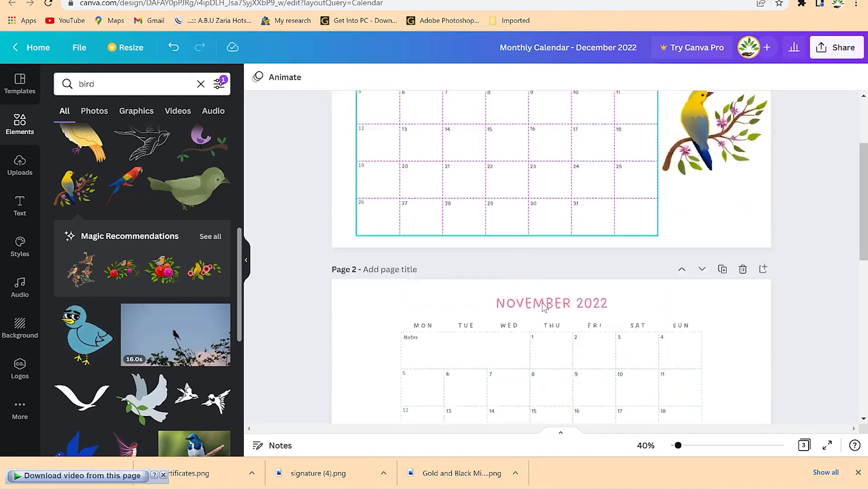
scroll(589, 292, "up", 5)
left_click(710, 245)
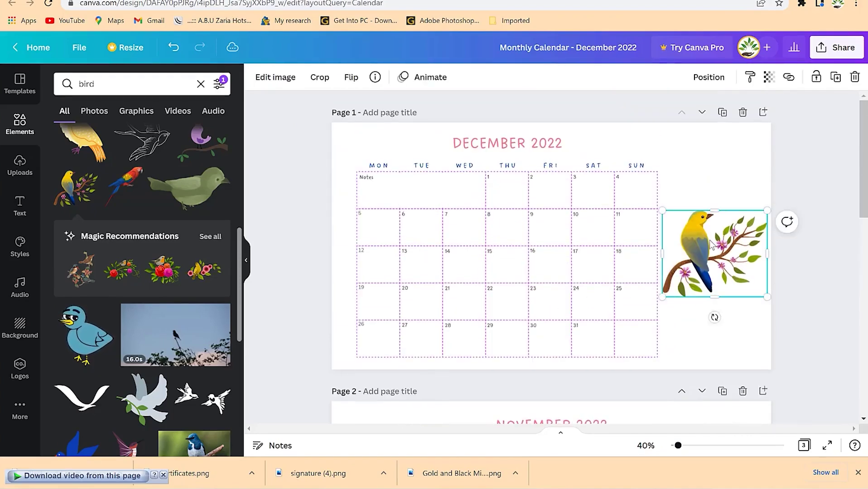
scroll(605, 275, "down", 5)
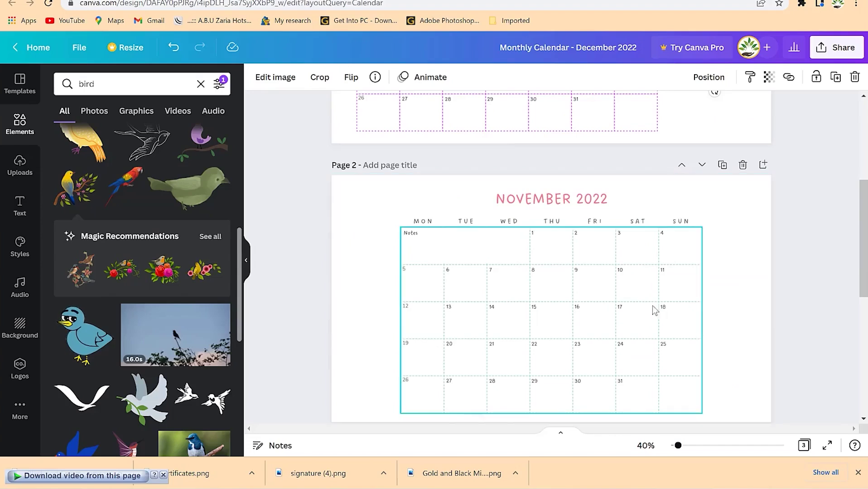
left_click(621, 271)
left_click(622, 271)
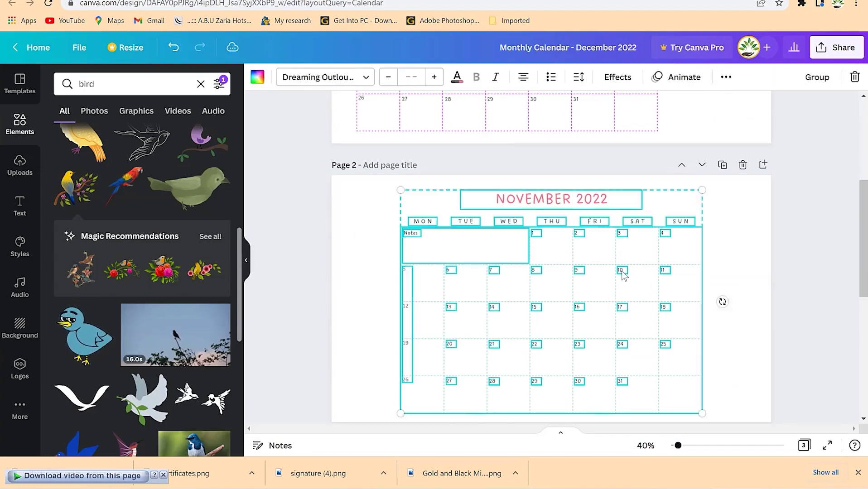
left_click_drag(610, 282, 555, 273)
left_click(727, 284)
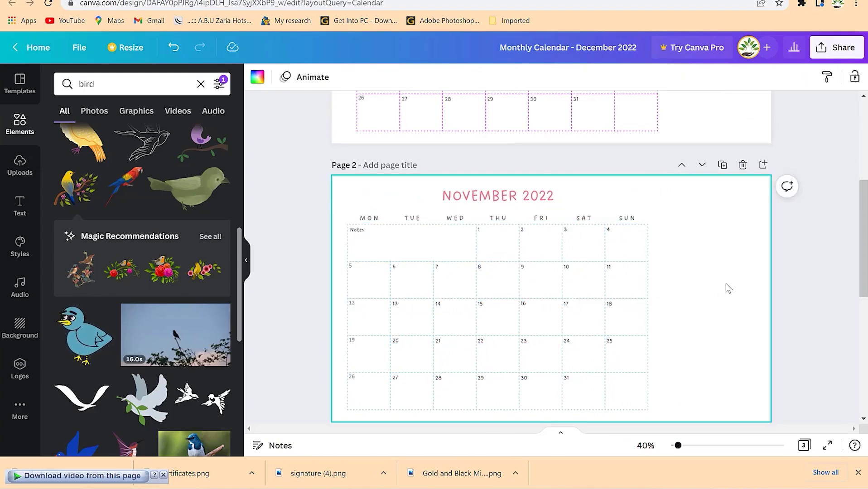
- Paste the yellow bird graphic onto the right side of the November page
key("ctrl+v")
left_click(730, 258)
left_click(704, 304)
left_click(655, 255)
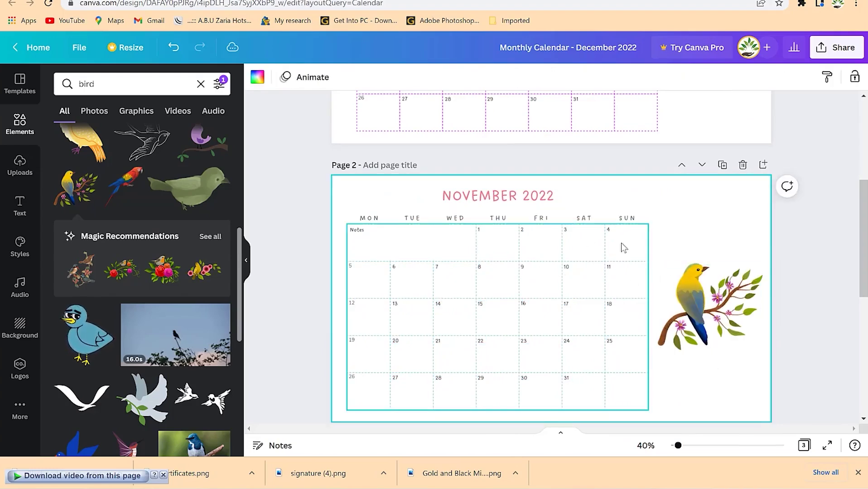
scroll(642, 265, "up", 3)
scroll(642, 265, "up", 3)
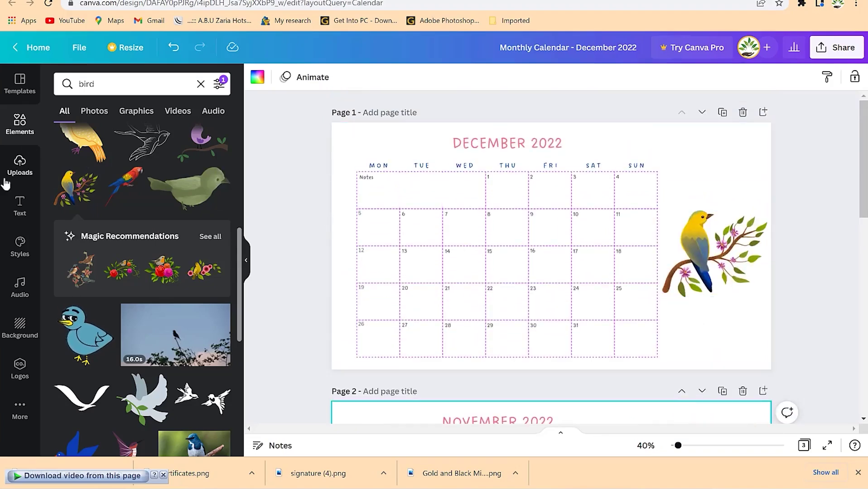
left_click(24, 207)
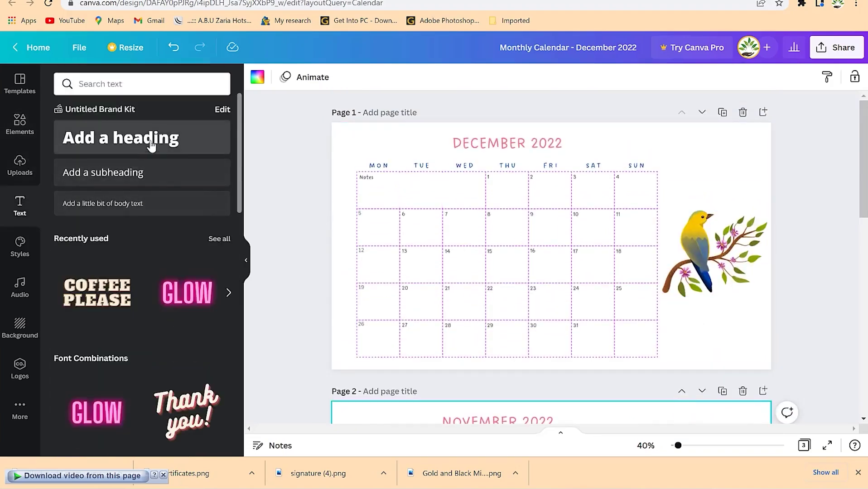
- Add an 'EPIC Mentorship' heading and reduce its font size to 38
left_click(113, 145)
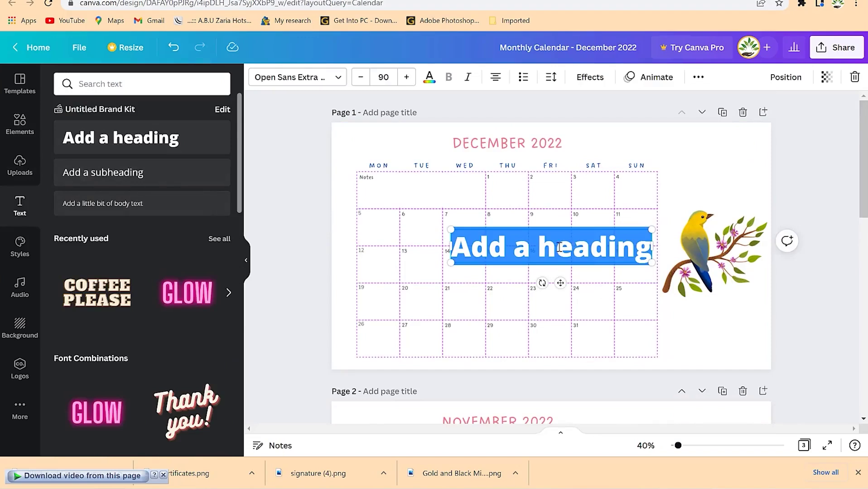
type("EPIC METOR")
key("BackSpace")
key("BackSpace")
key("BackSpace")
key("BackSpace")
key("BackSpace")
type("mE")
key("BackSpace")
key("BackSpace")
key("BackSpace")
type("Mentorship")
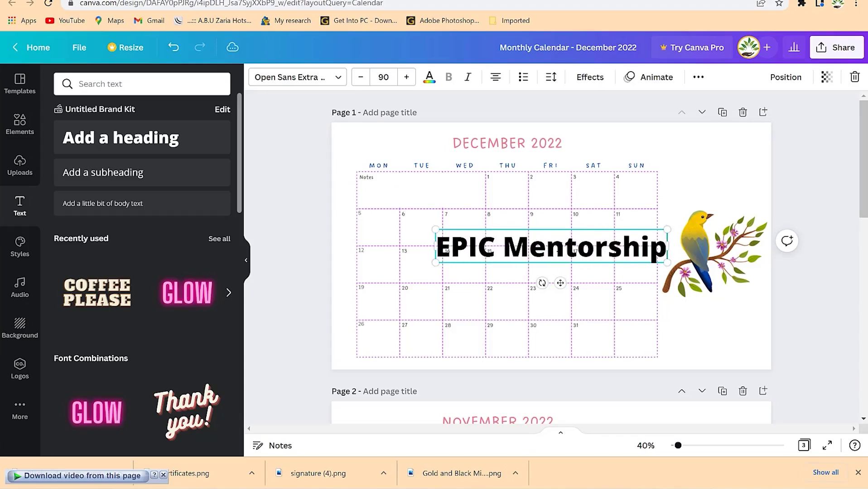
key("ctrl+a")
key("ctrl+c")
left_click(363, 81)
left_click(363, 82)
left_click(363, 82)
left_click(363, 82)
left_click(363, 82)
left_click(363, 82)
left_click(363, 82)
left_click(363, 82)
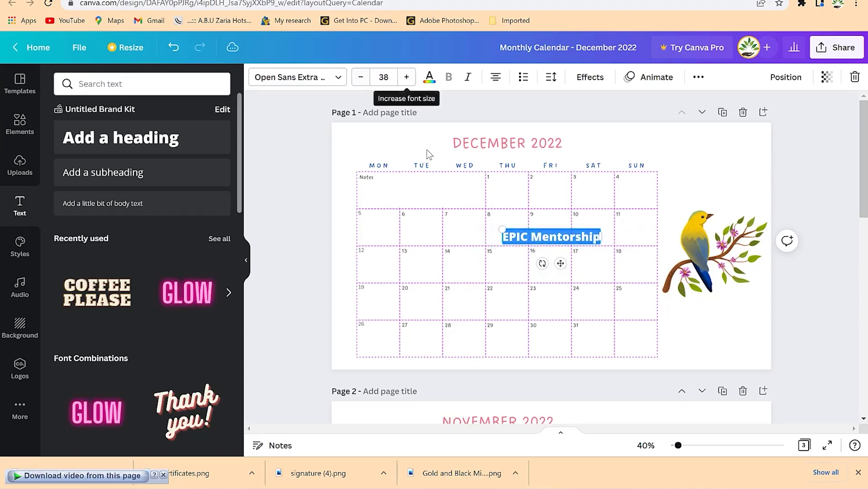
- Move the heading beneath the bird and colour it the logo green
left_click_drag(561, 264, 724, 337)
left_click(432, 84)
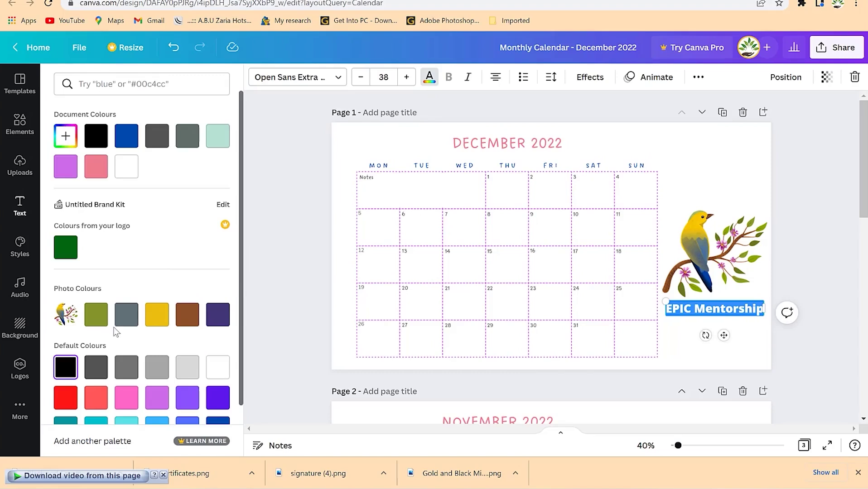
left_click(68, 257)
left_click(658, 332)
left_click(730, 171)
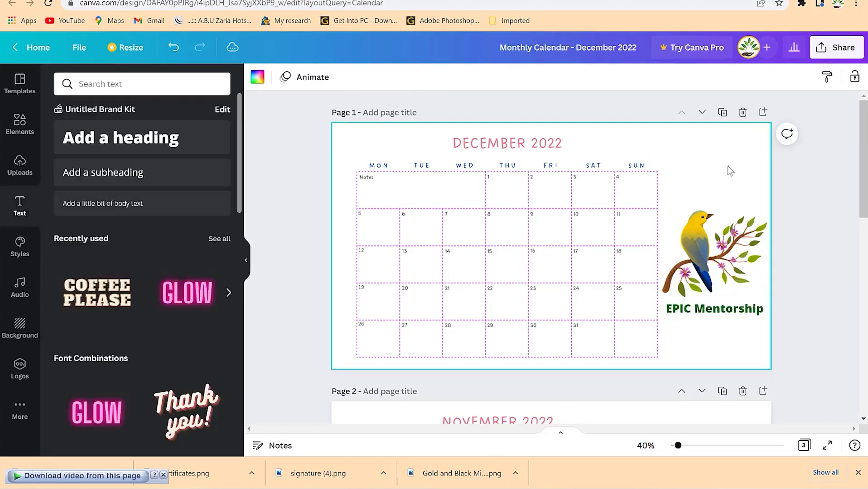
left_click(720, 264)
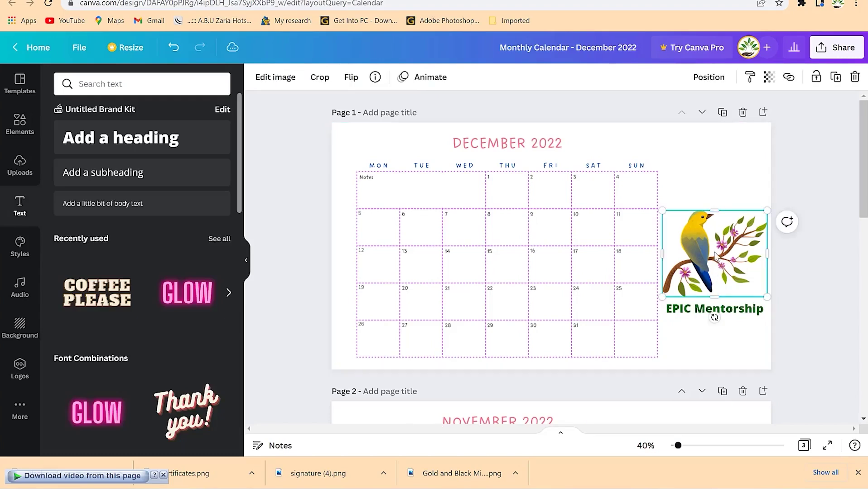
- Paste the green EPIC Mentorship heading onto the November page, aligned beneath its bird
left_click(697, 315)
scroll(722, 409, "down", 5)
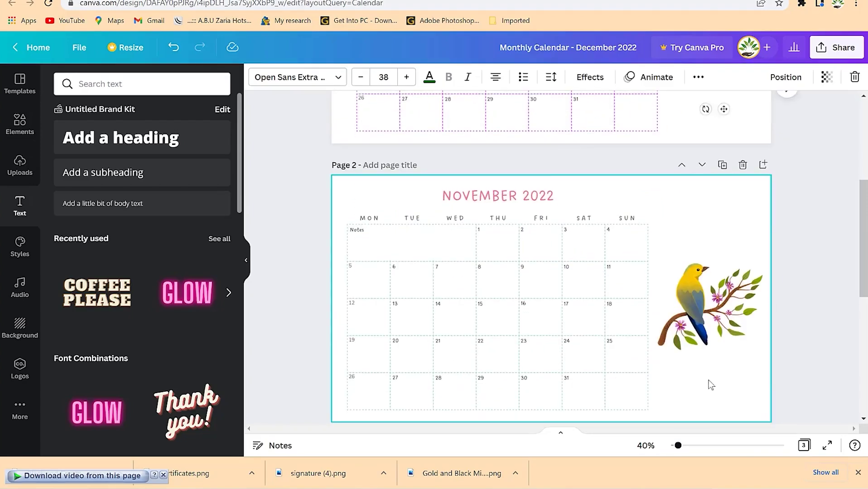
left_click(721, 344)
left_click(717, 385)
key("ctrl+v")
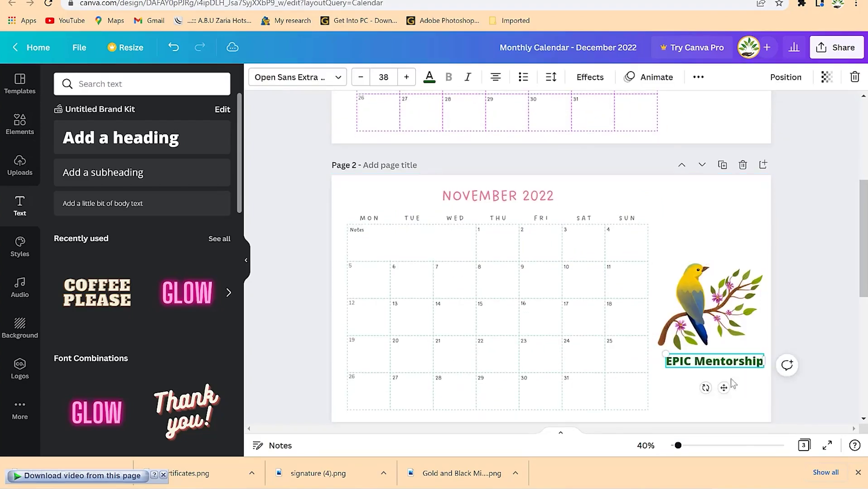
left_click(757, 405)
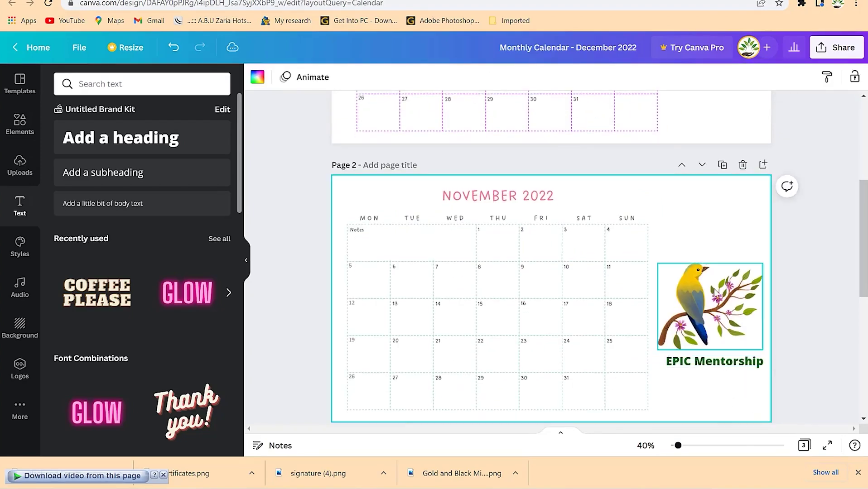
left_click(708, 362)
left_click_drag(707, 361, 709, 362)
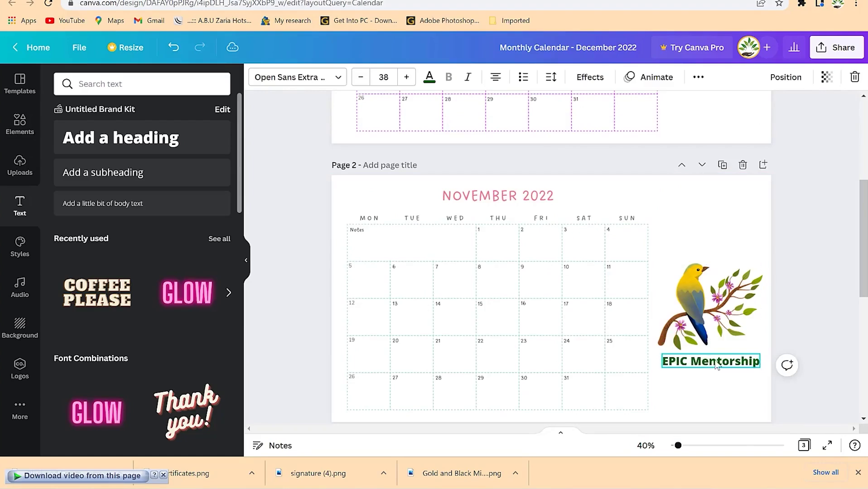
left_click(727, 400)
scroll(695, 152, "up", 1)
scroll(696, 156, "up", 3)
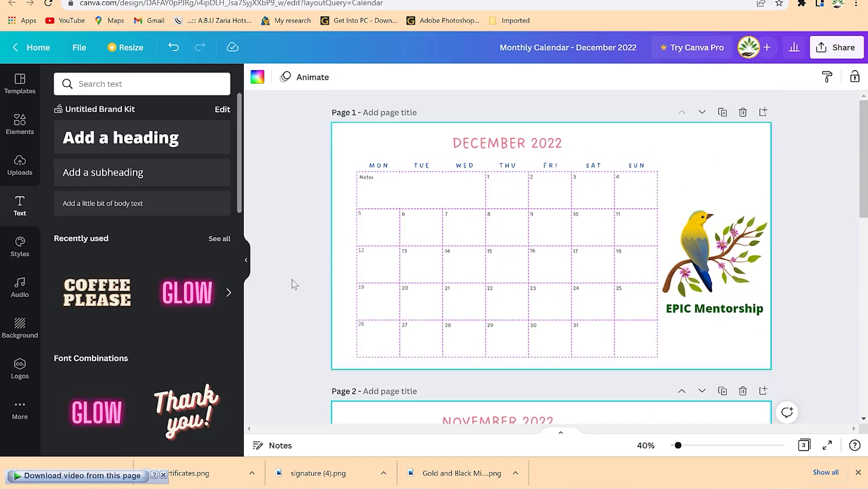
scroll(631, 281, "down", 5)
scroll(625, 271, "up", 5)
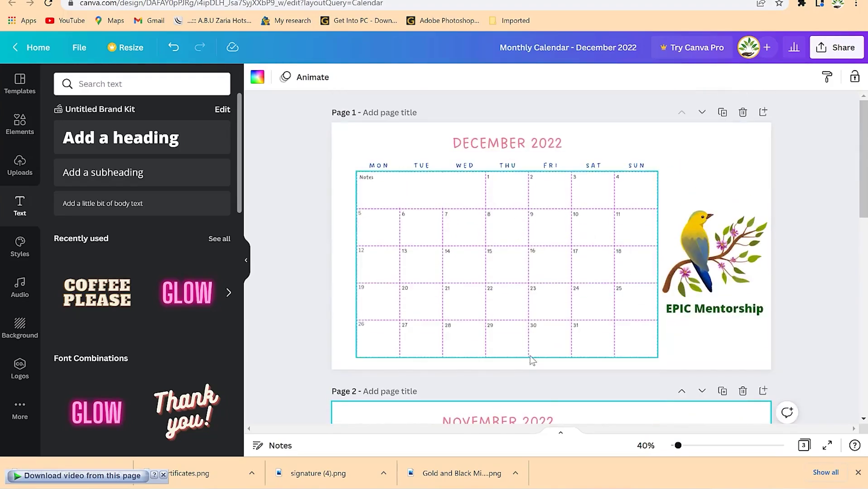
scroll(528, 395, "down", 3)
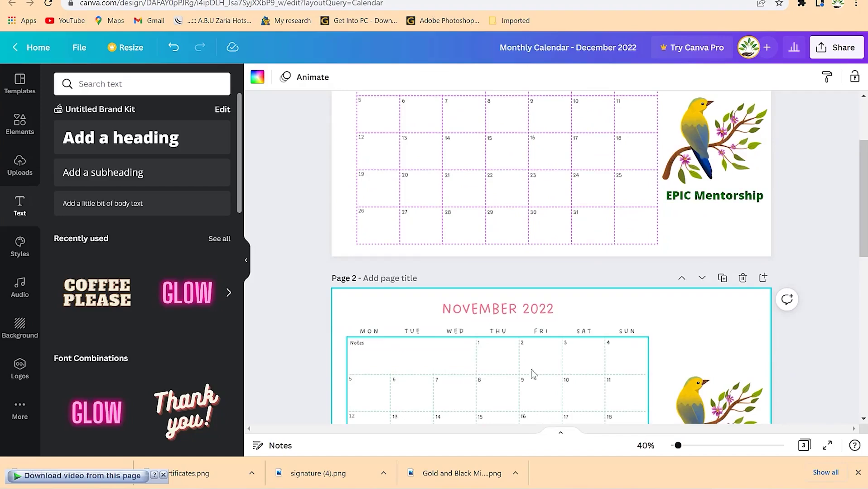
scroll(549, 372, "down", 3)
scroll(556, 379, "down", 3)
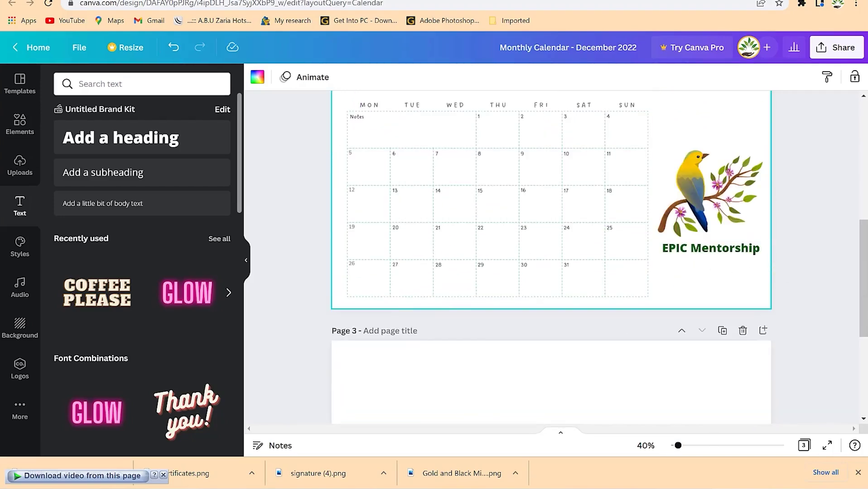
key("super+n")
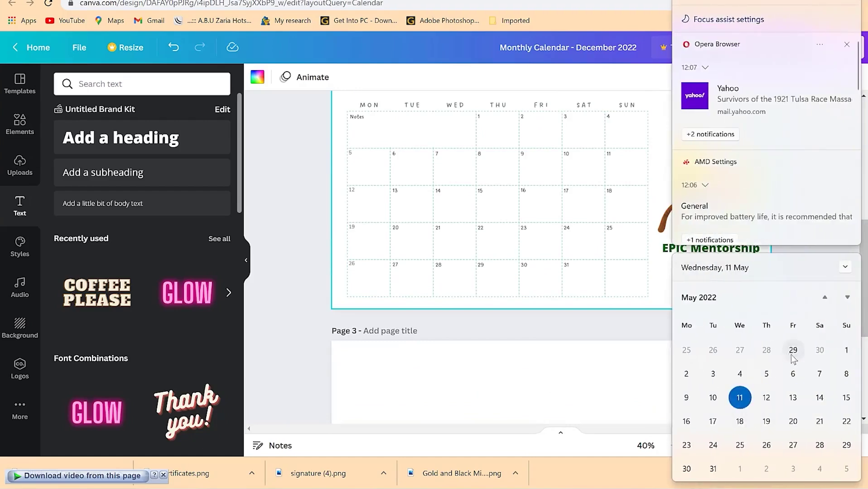
left_click(512, 350)
scroll(558, 293, "up", 8)
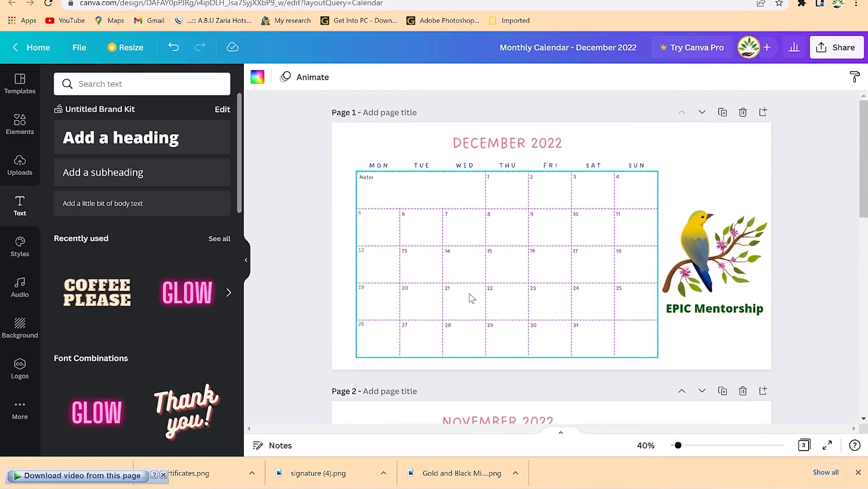
left_click(493, 180)
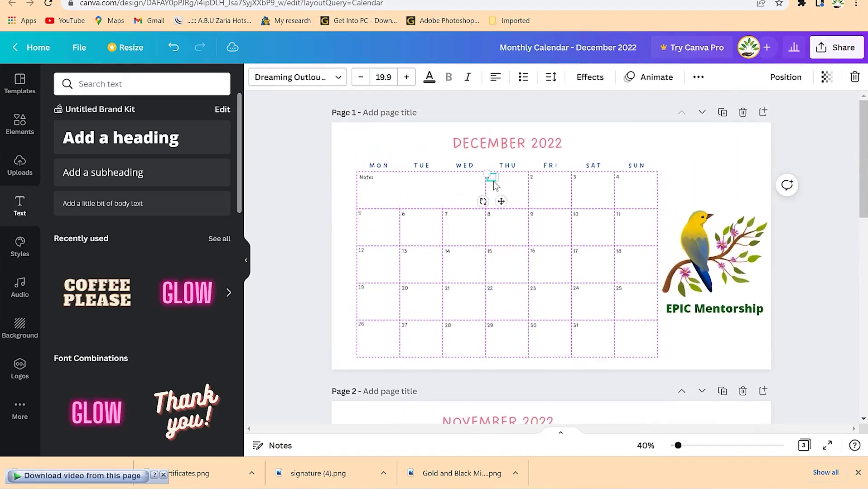
left_click(536, 179)
left_click(576, 178)
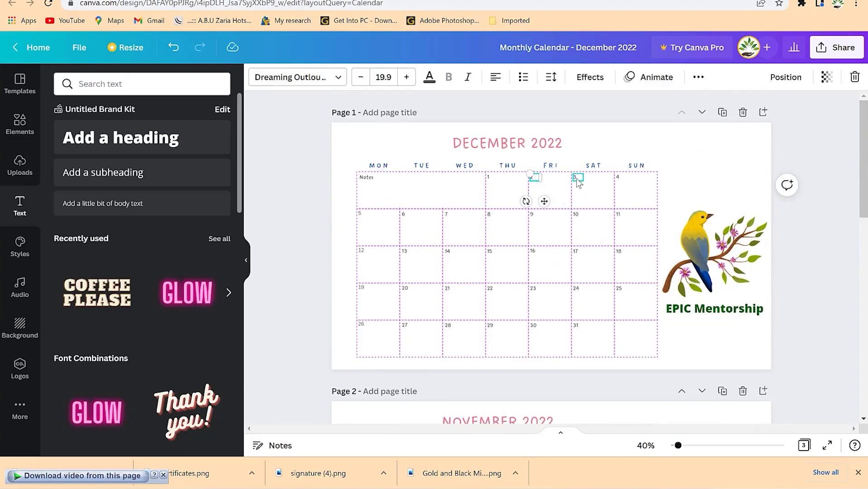
left_click(619, 178)
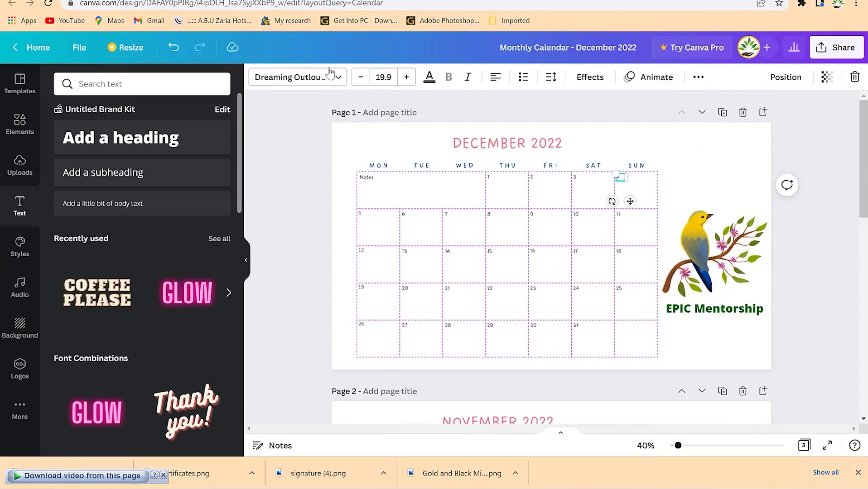
left_click(695, 203)
scroll(657, 272, "down", 9)
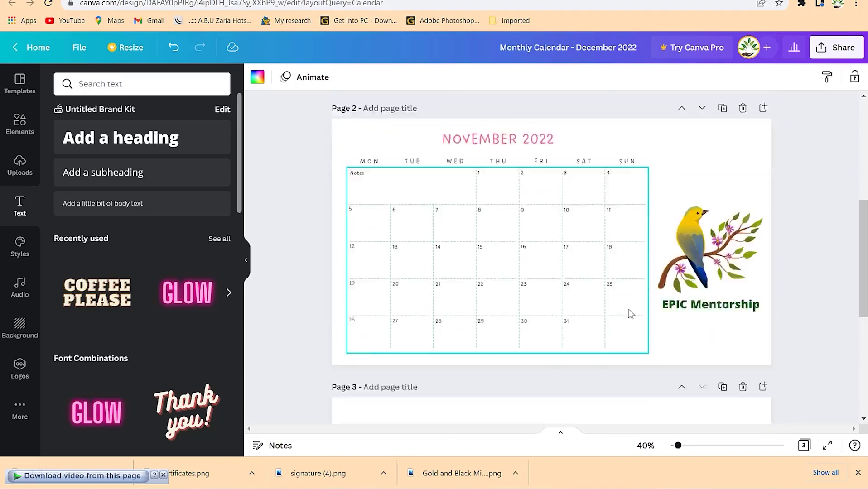
scroll(620, 326, "up", 5)
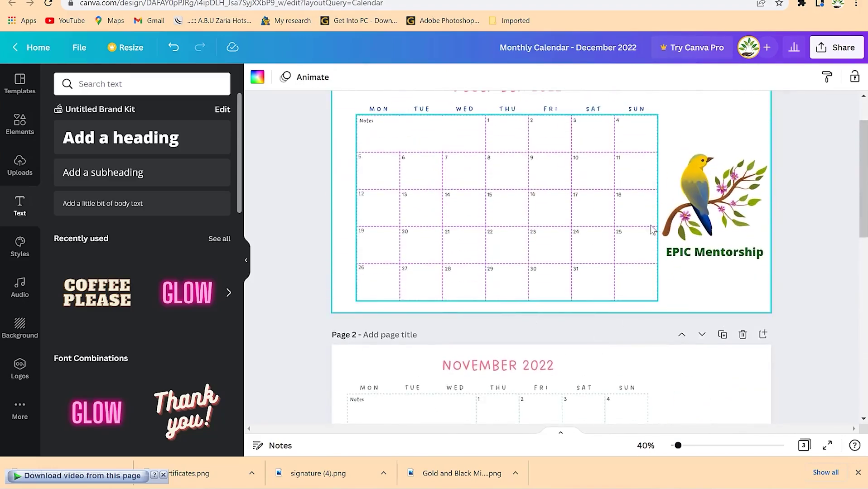
scroll(691, 180, "down", 5)
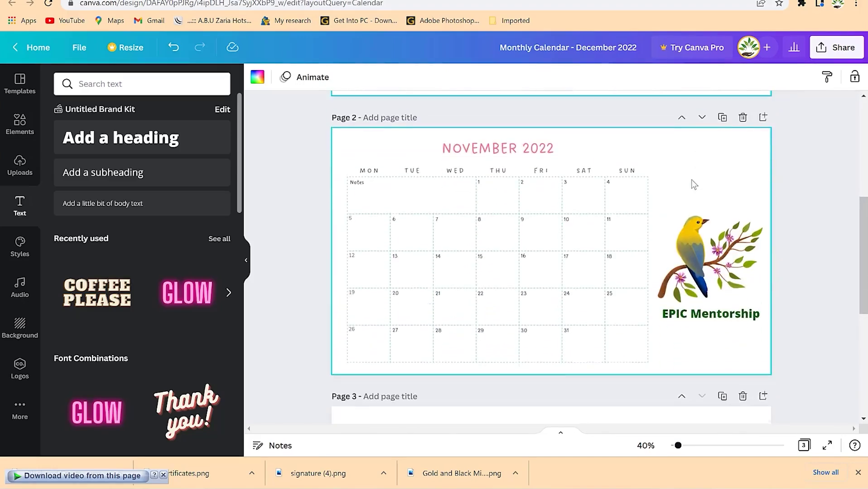
scroll(647, 246, "up", 6)
scroll(647, 246, "up", 1)
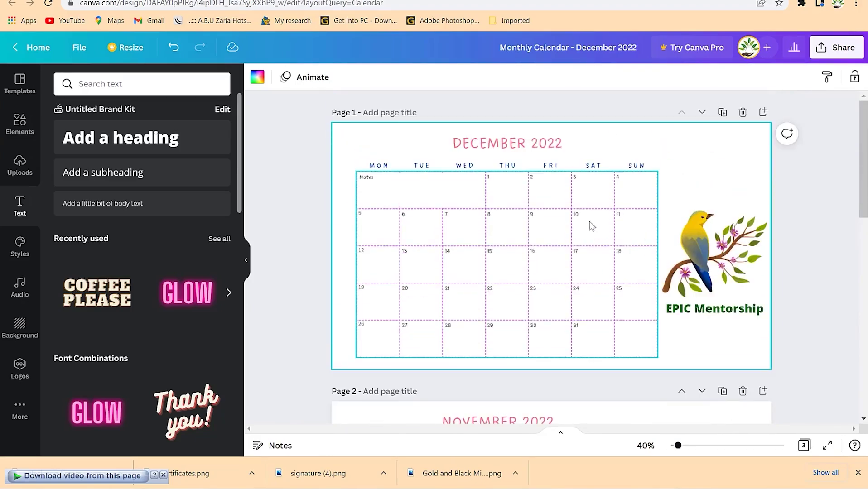
- Download only pages 1–2 of the calendar as a PDF from the Share menu
left_click(855, 57)
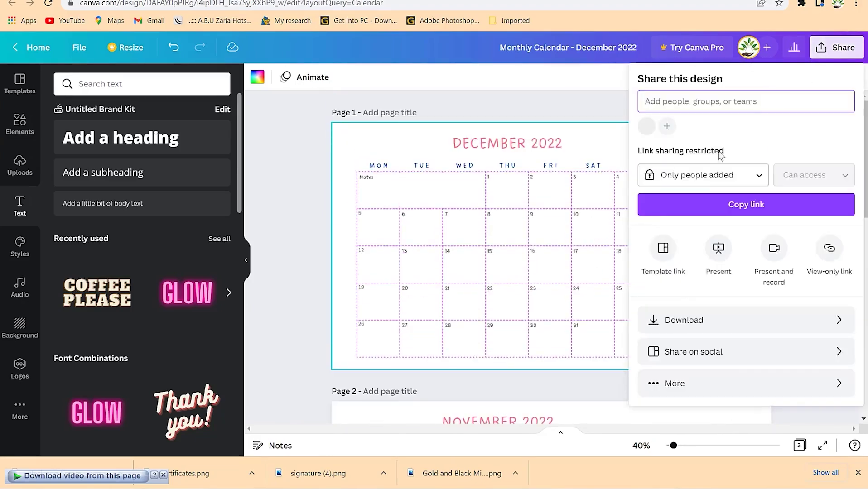
left_click(711, 319)
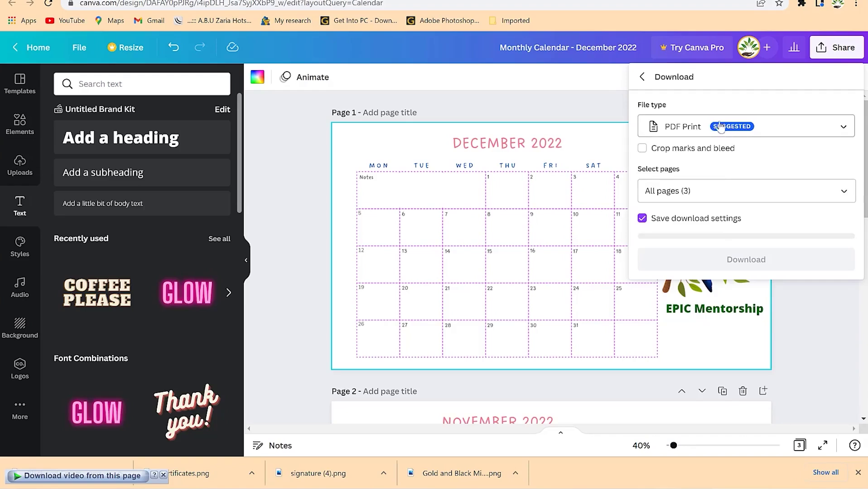
left_click(748, 193)
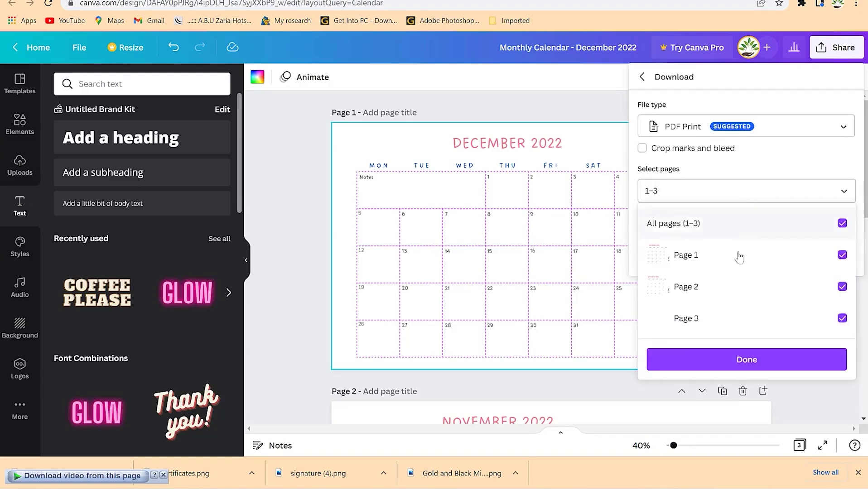
left_click(842, 224)
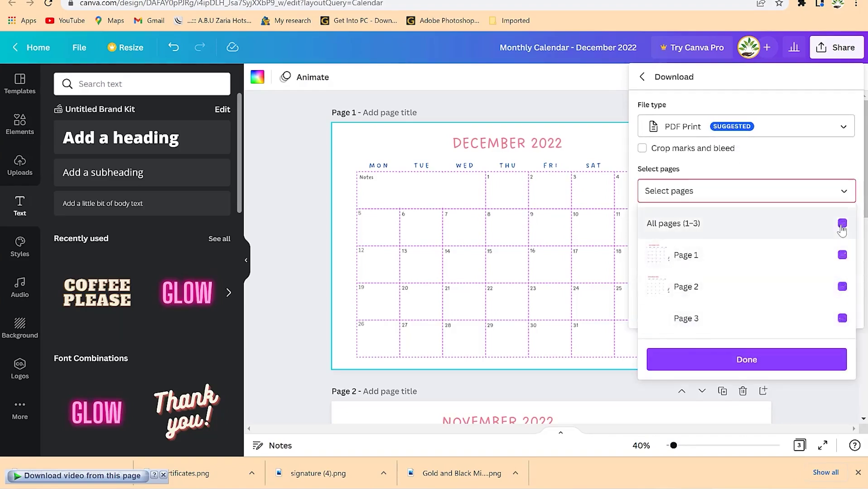
left_click(842, 255)
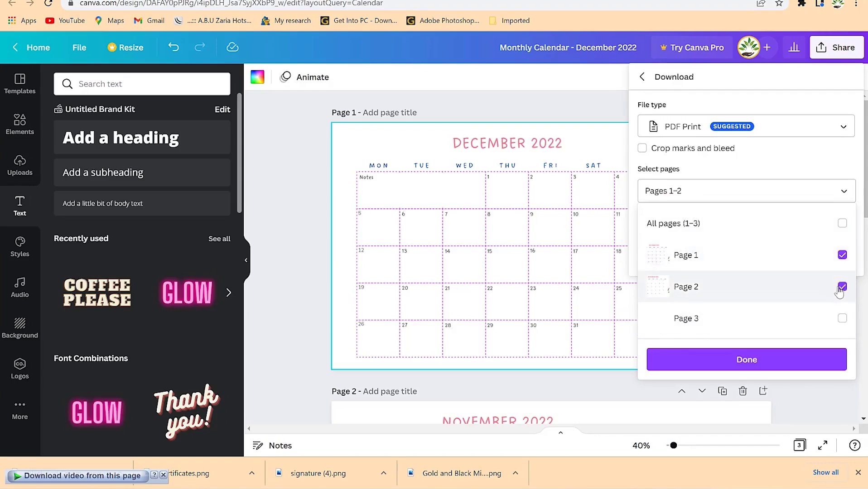
left_click(795, 359)
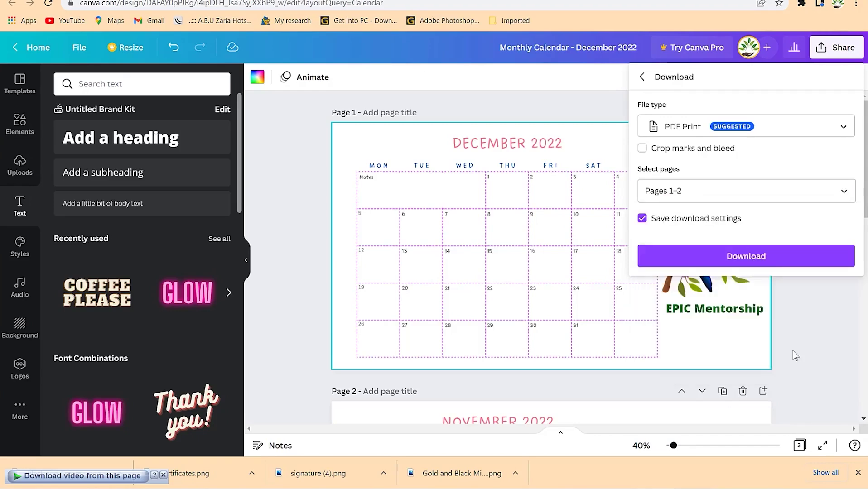
left_click(775, 267)
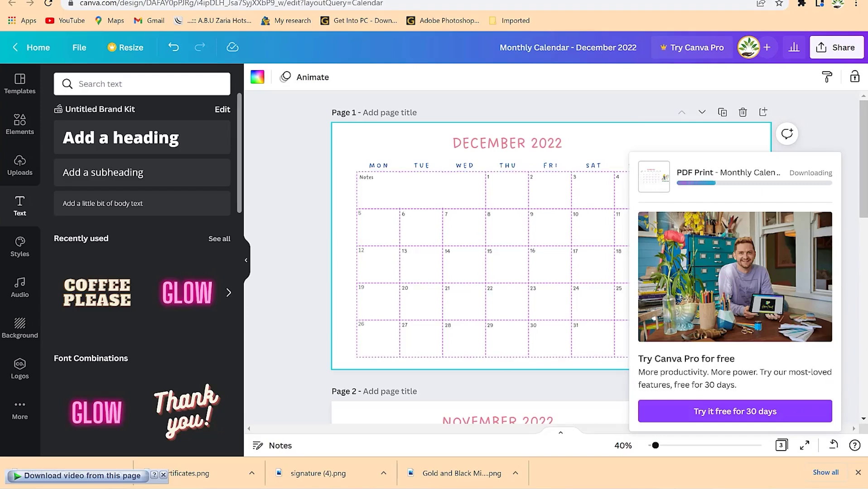
- Save the calendar PDF in the download manager and open its containing folder
left_click(163, 475)
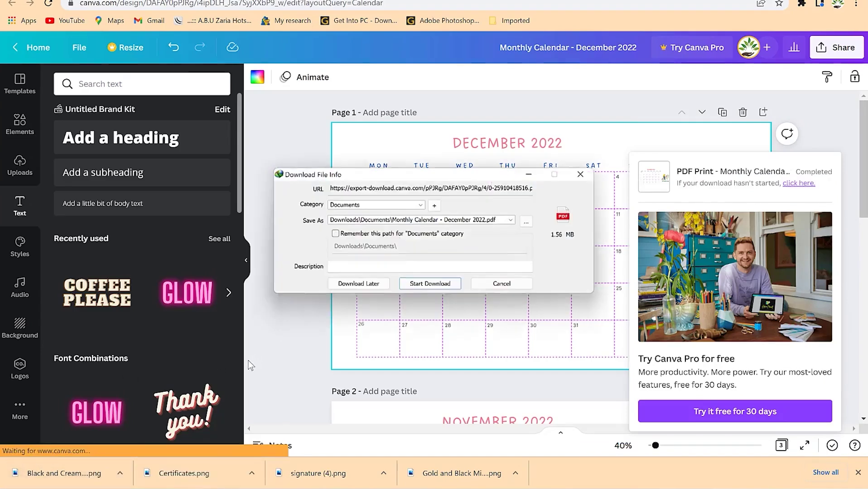
left_click(403, 285)
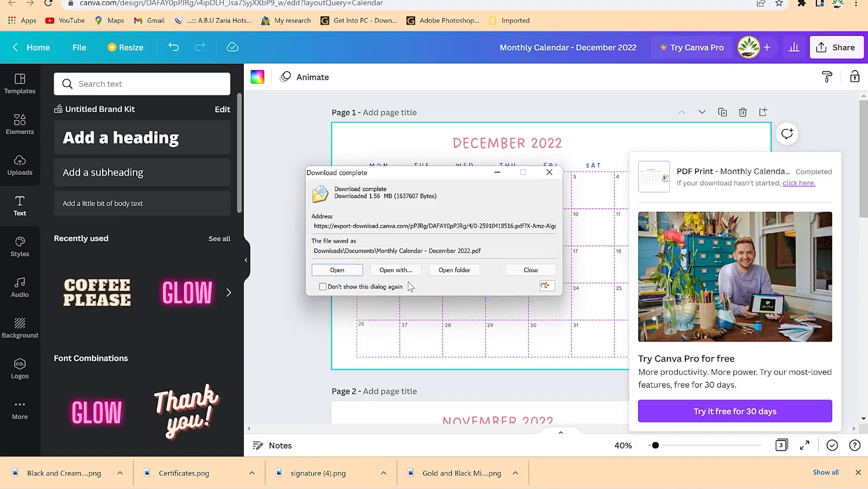
left_click(443, 274)
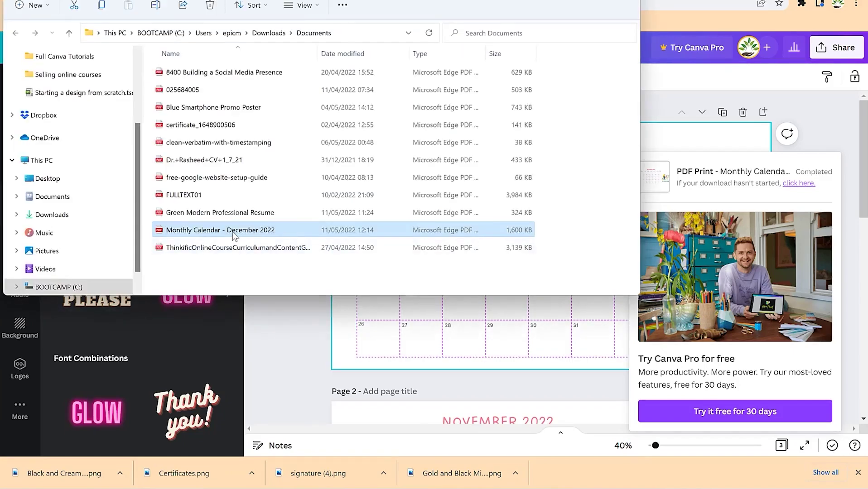
- Open the Monthly Calendar - December 2022 PDF with Foxit Reader 9.3
right_click(233, 231)
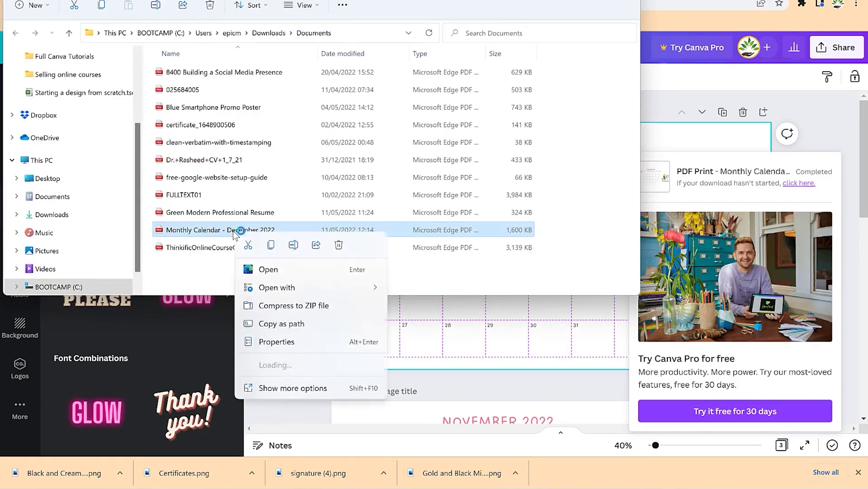
mouse_move(270, 289)
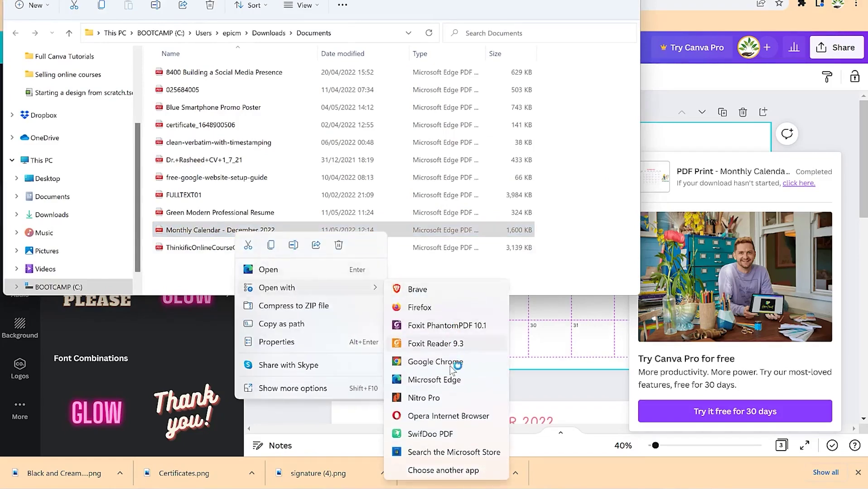
left_click(449, 415)
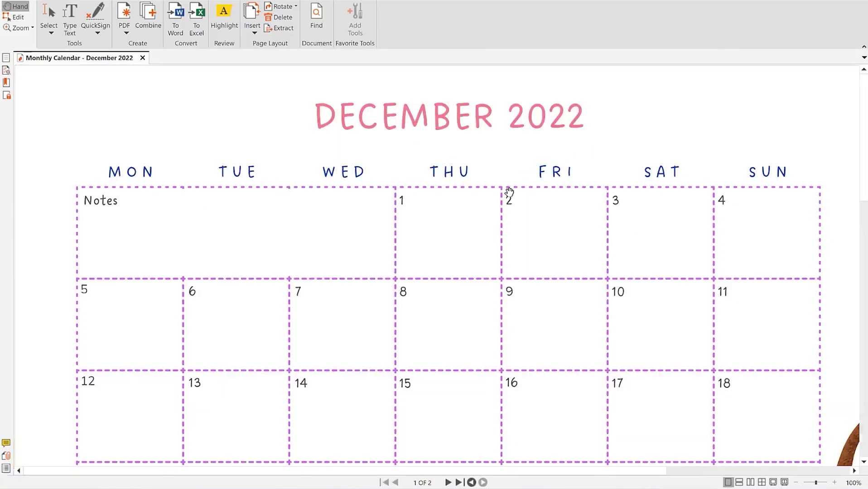
- Review the exported December 2022 page at 50% and 75% zoom, scrolling through it
scroll(533, 240, "down", 5)
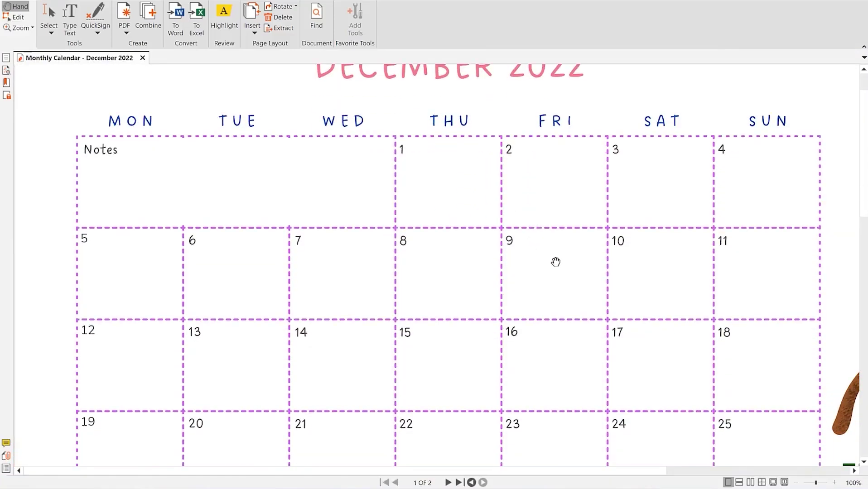
left_click(796, 483)
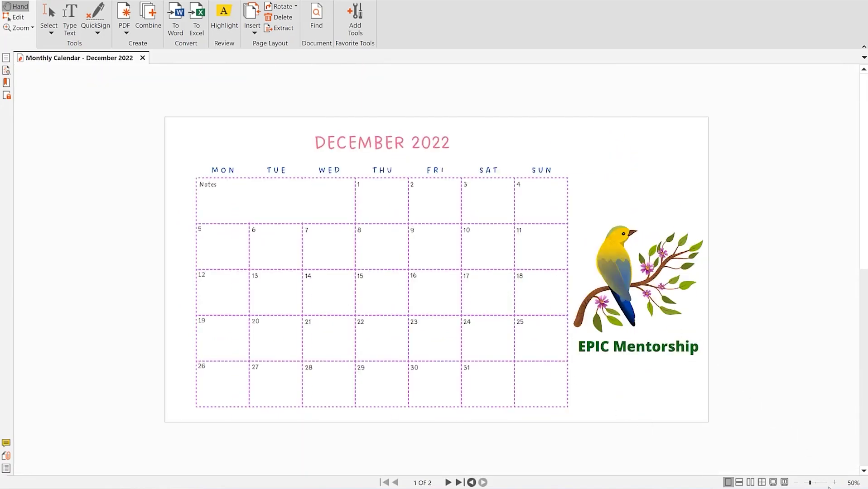
left_click(834, 483)
scroll(605, 308, "down", 5)
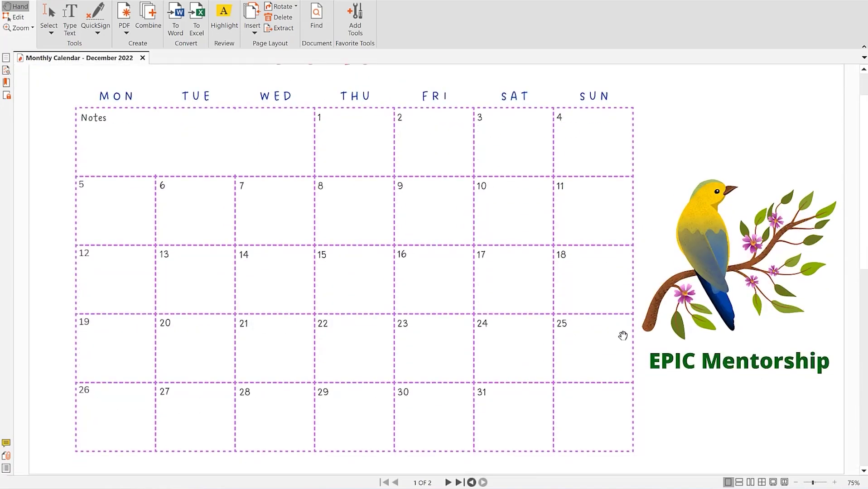
scroll(578, 285, "up", 5)
scroll(499, 282, "up", 1)
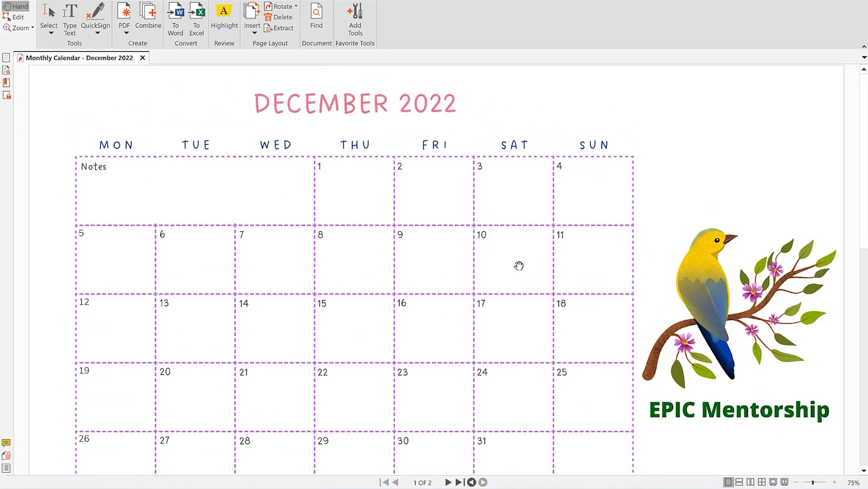
scroll(489, 314, "down", 3)
scroll(487, 310, "up", 3)
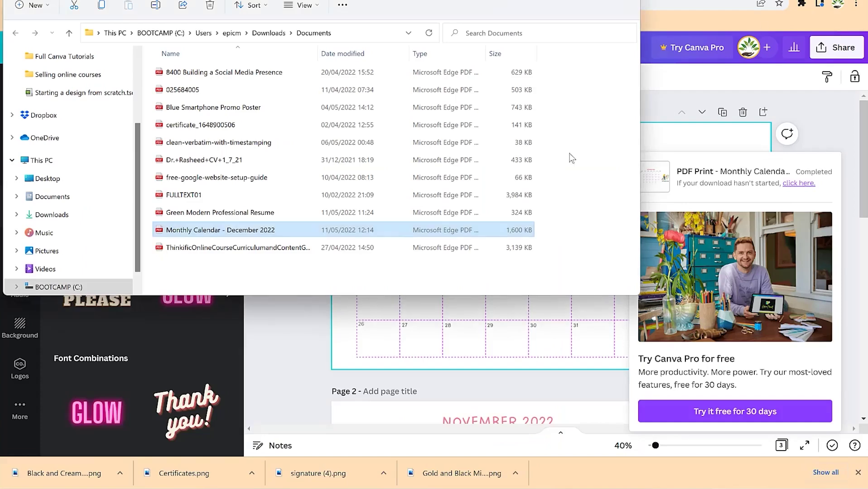
- Leave the Documents folder window and return to the Canva editor with Alt+Tab
key("alt+Tab")
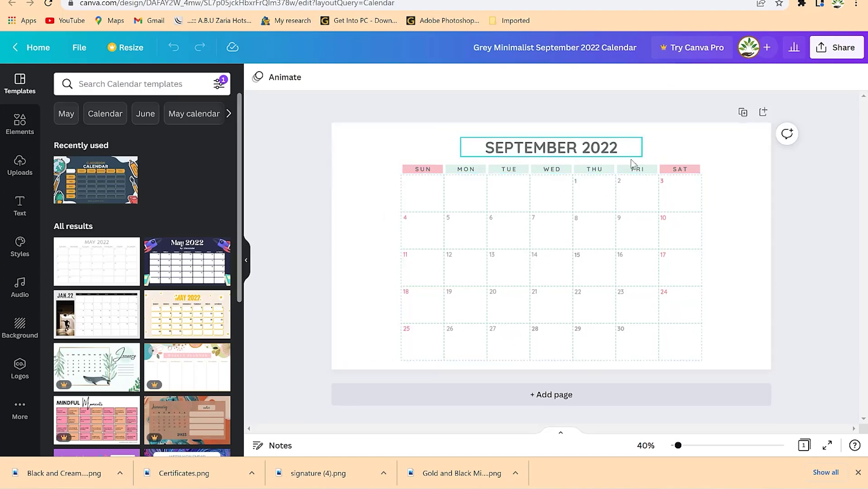
- Select the SUN heading and the calendar grid image on the September 2022 calendar
left_click(423, 169)
left_click(479, 175)
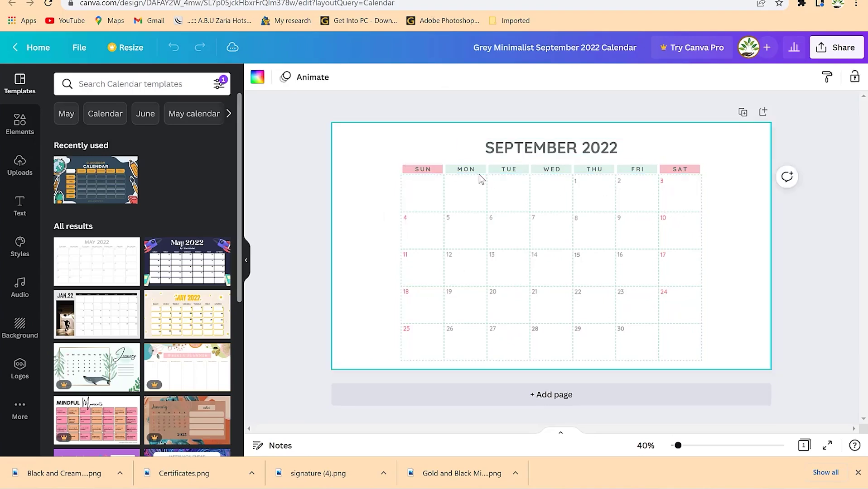
left_click(479, 175)
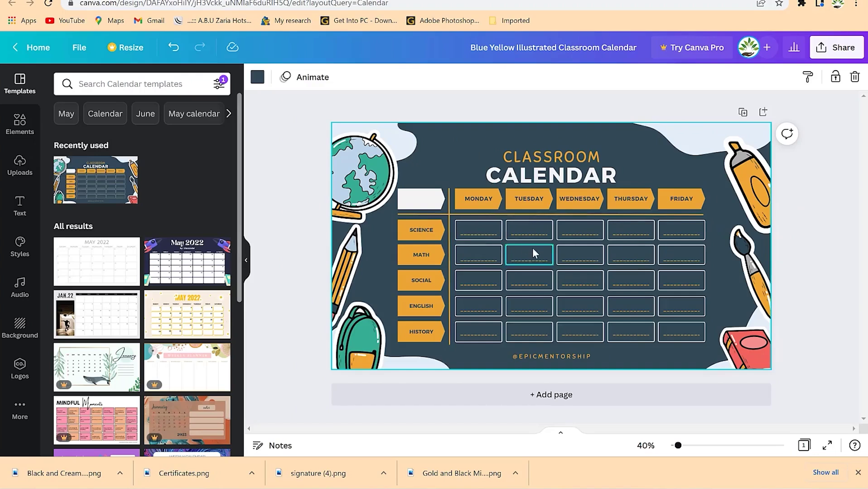
left_click(471, 234)
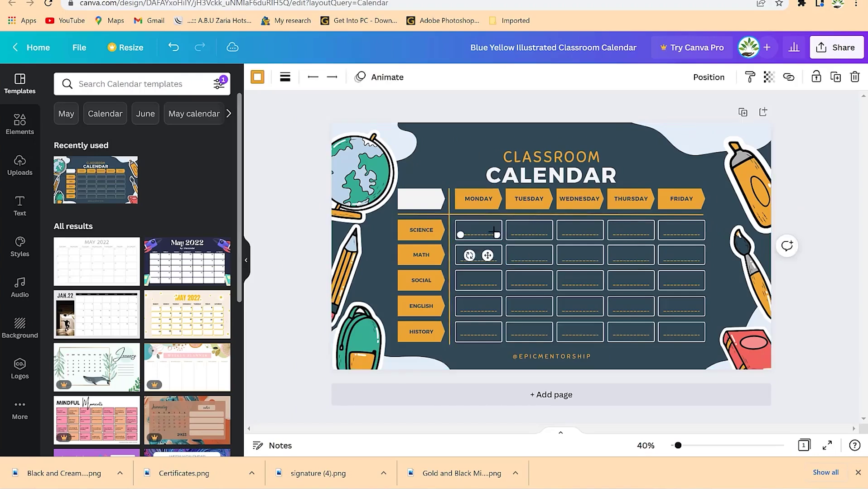
left_click(527, 235)
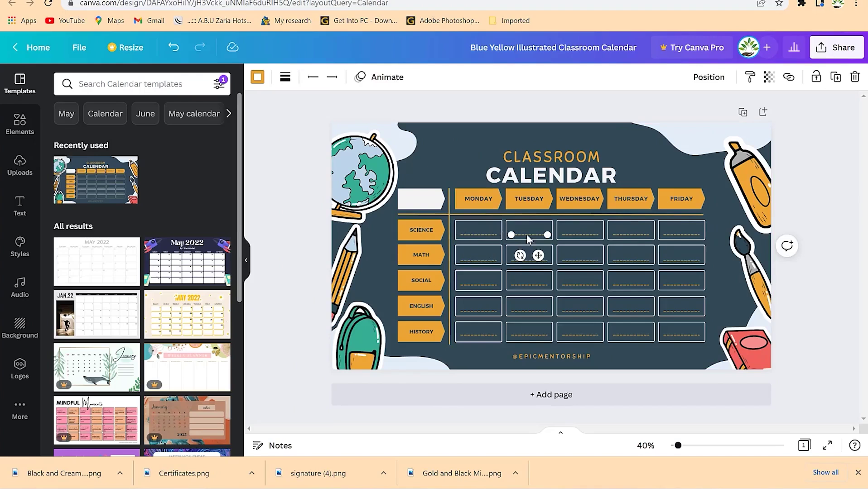
left_click(579, 234)
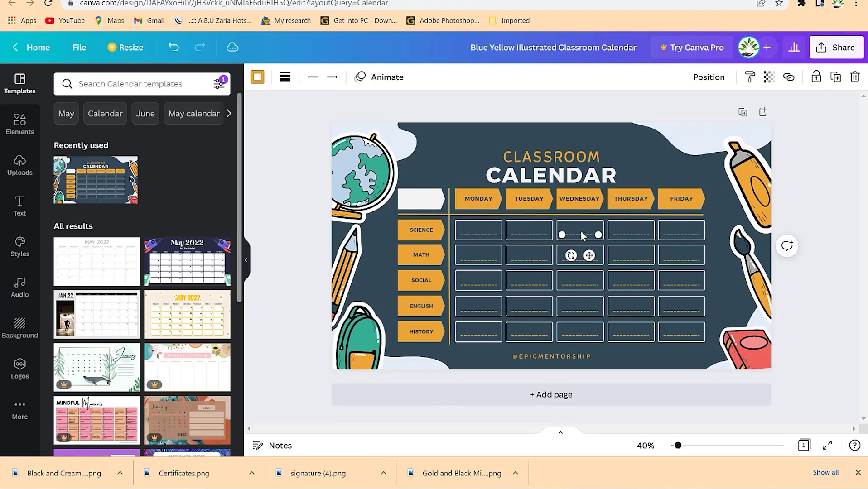
left_click(639, 234)
left_click(670, 234)
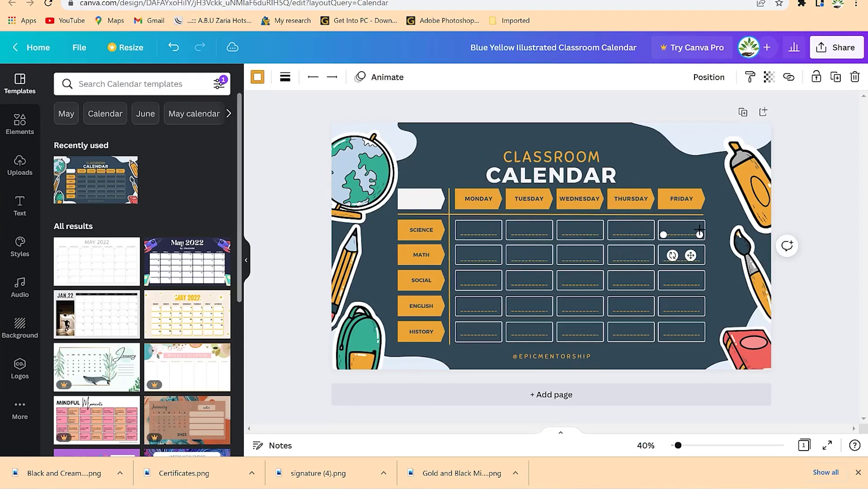
left_click(471, 255)
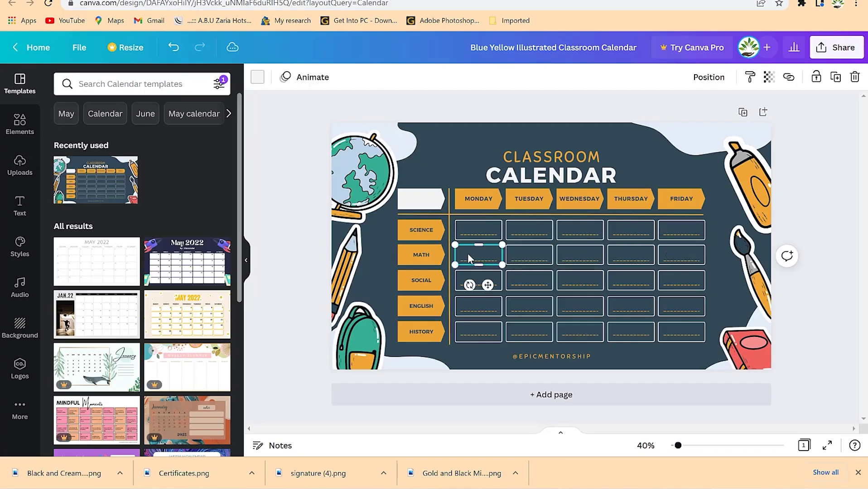
left_click(433, 301)
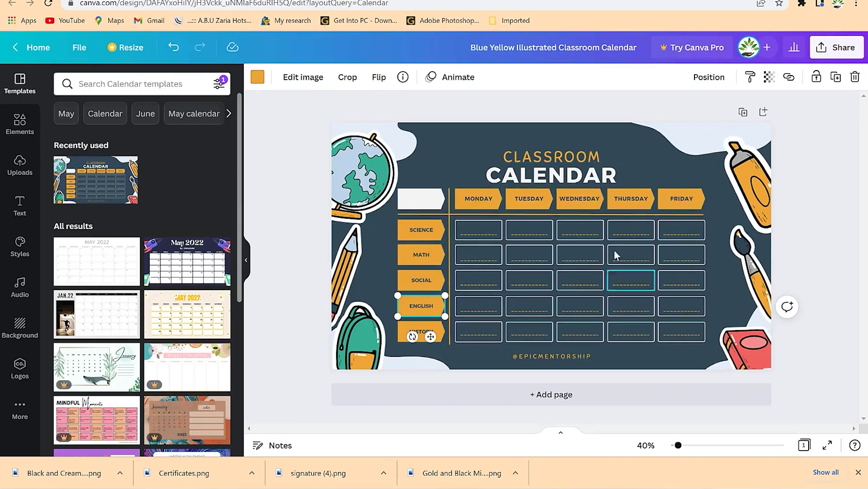
left_click(161, 90)
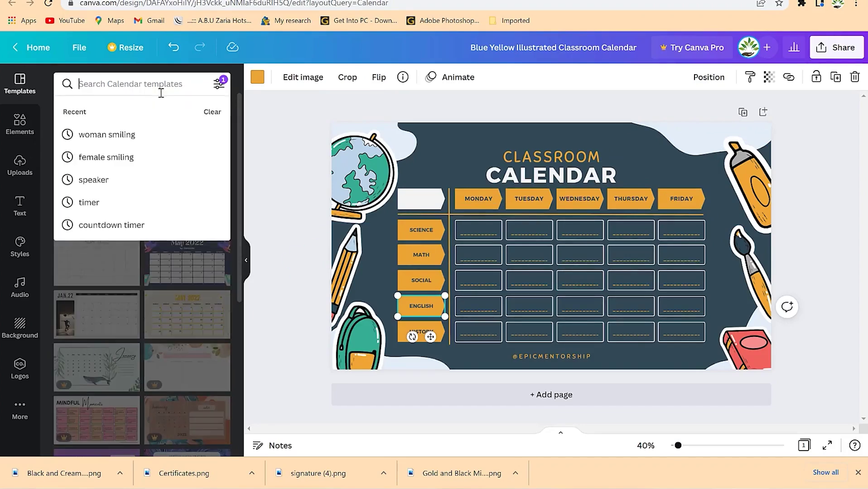
- Place a circled tick found by searching 'tick', recolour it orange, and shrink it to about 130×121
left_click(33, 129)
left_click(112, 77)
type("t")
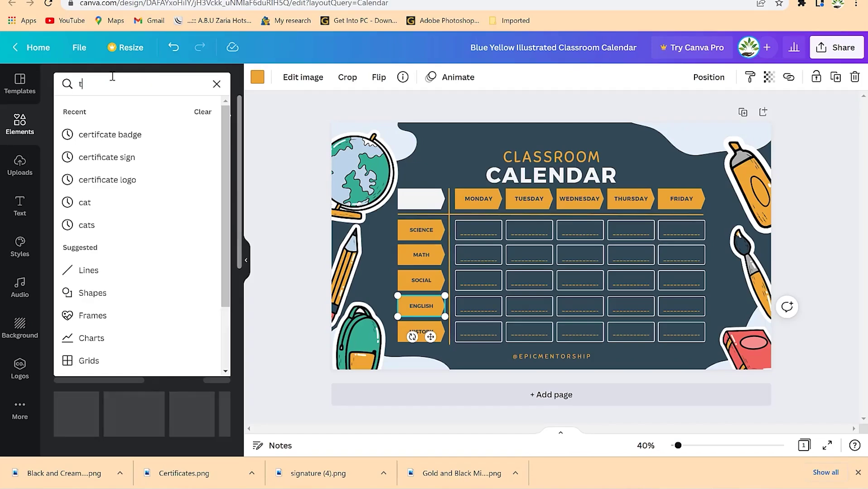
type("ick")
key("Return")
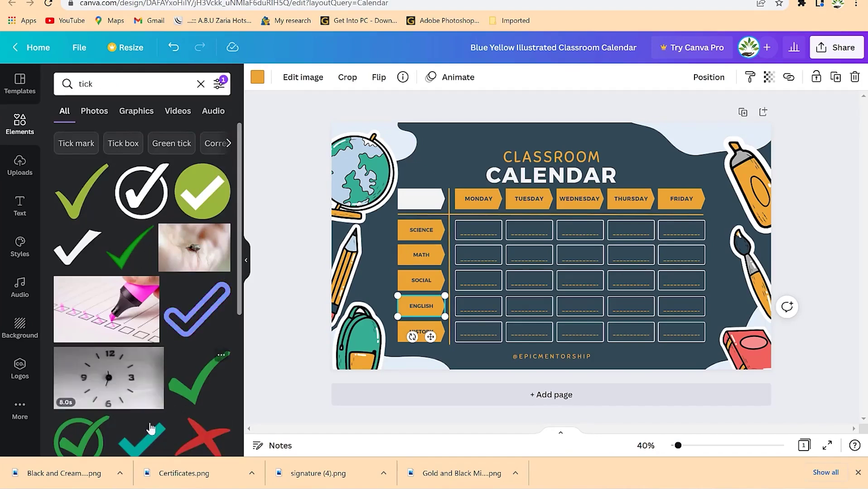
left_click_drag(69, 444, 539, 204)
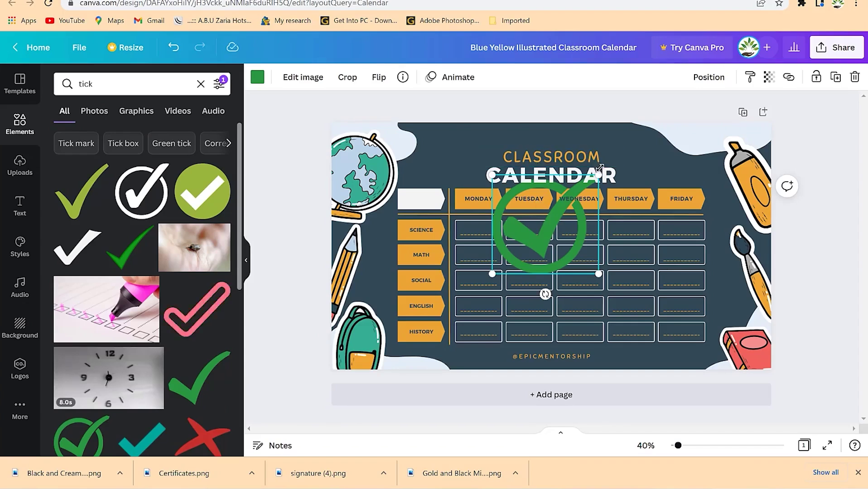
left_click(258, 78)
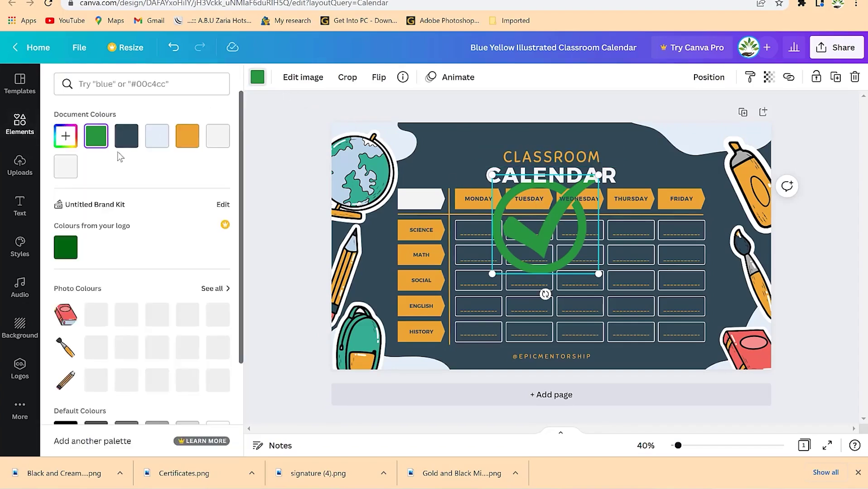
left_click(187, 136)
left_click_drag(599, 176, 483, 236)
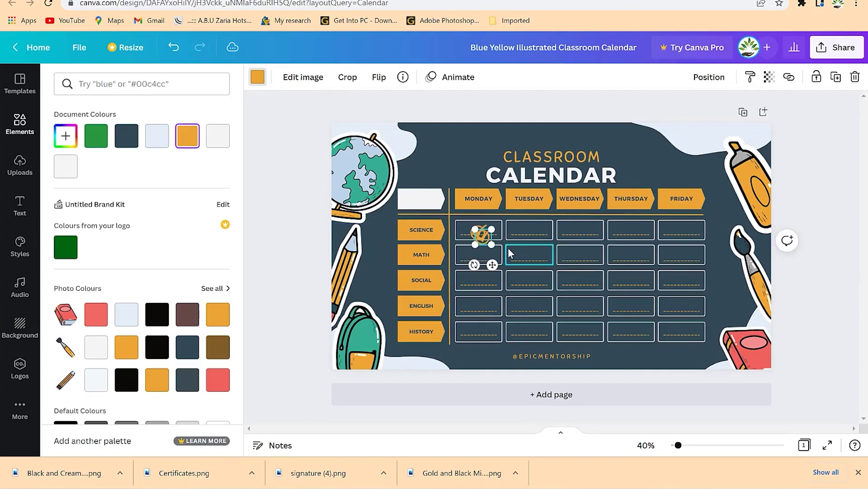
- Move ticks into the History–Friday, Social–Thursday, English–Monday and Math–Tuesday cells
left_click_drag(488, 261, 690, 358)
left_click(494, 248)
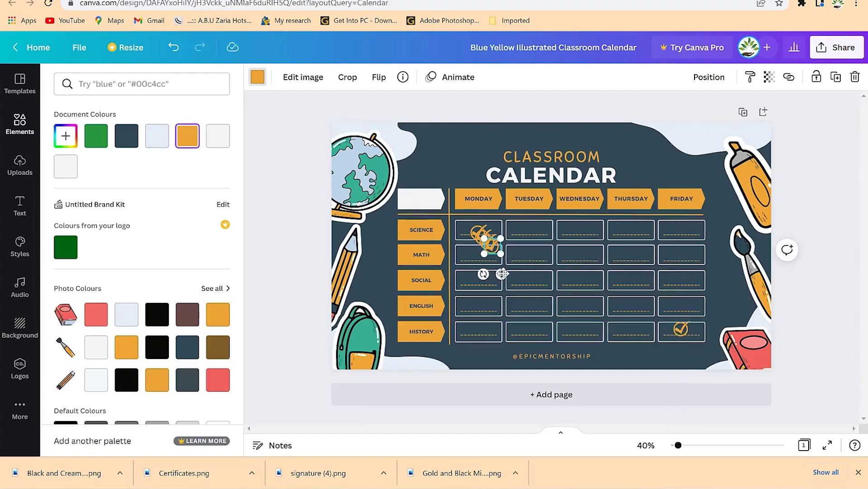
left_click_drag(501, 274, 636, 308)
left_click(487, 240)
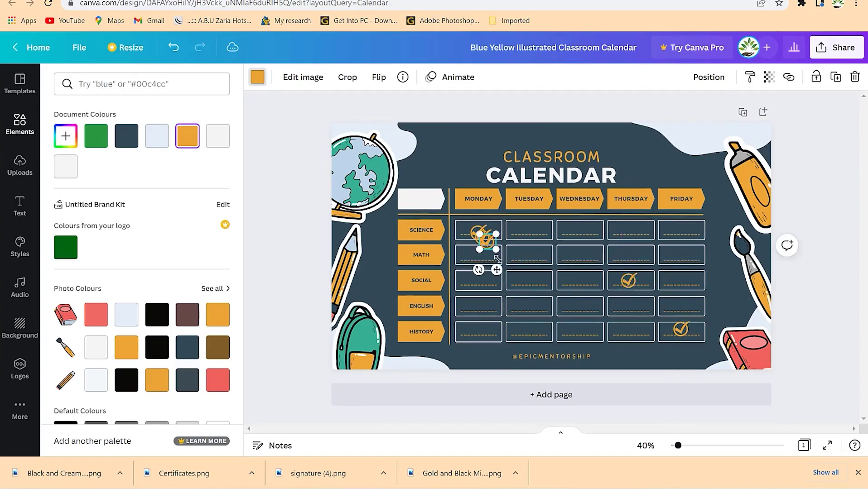
left_click_drag(498, 271, 489, 335)
left_click(484, 241)
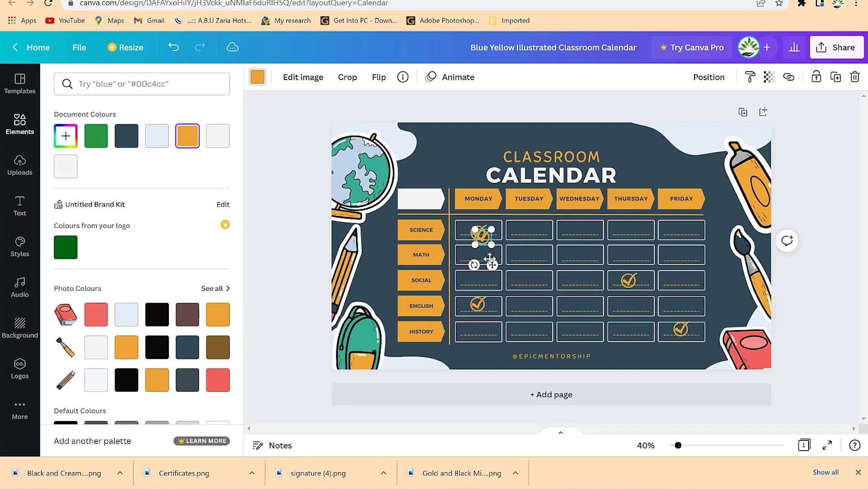
left_click_drag(492, 265, 540, 277)
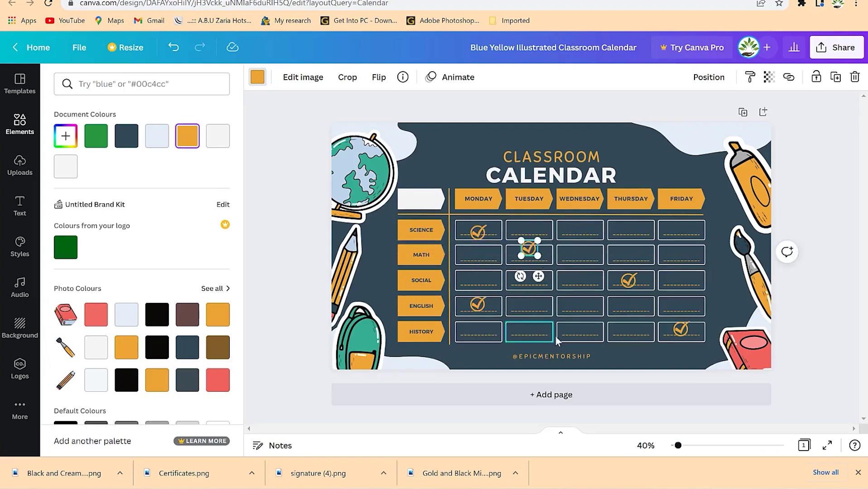
- Add a blank second page to the classroom calendar
left_click(603, 261)
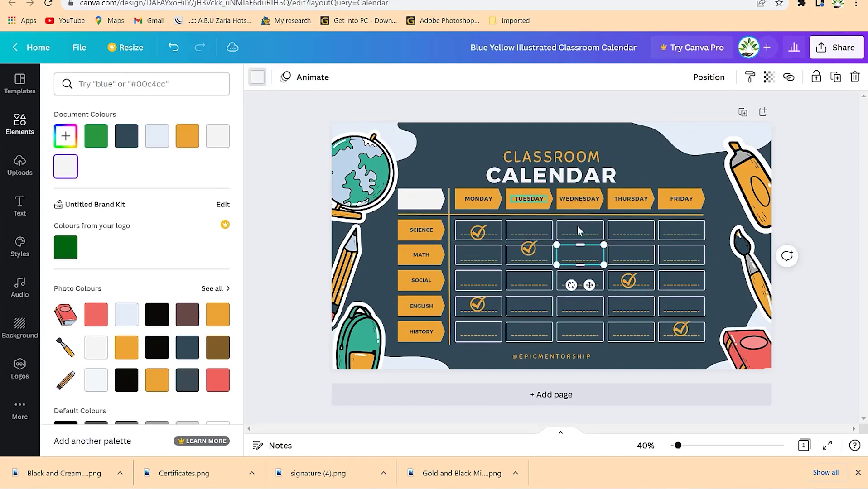
left_click(612, 396)
scroll(612, 267, "up", 6)
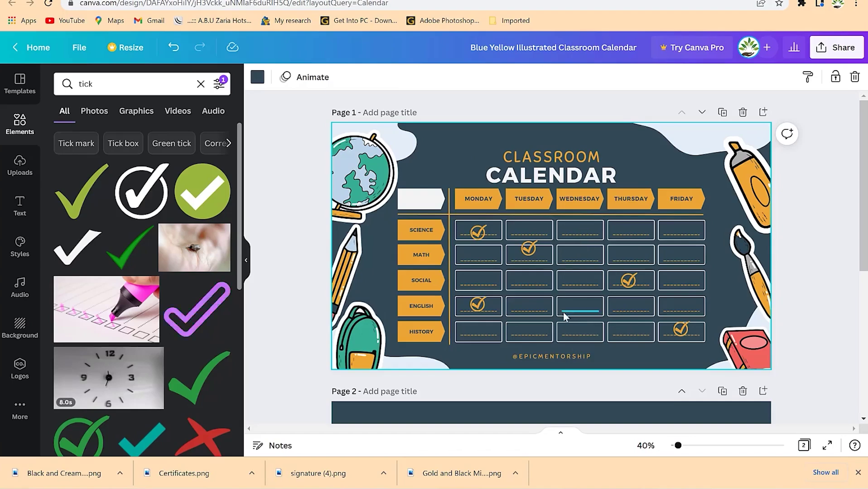
- Add a 'Lecture Break' heading, rotate it vertical over the Wednesday column, and set size 50
left_click(20, 206)
left_click(125, 138)
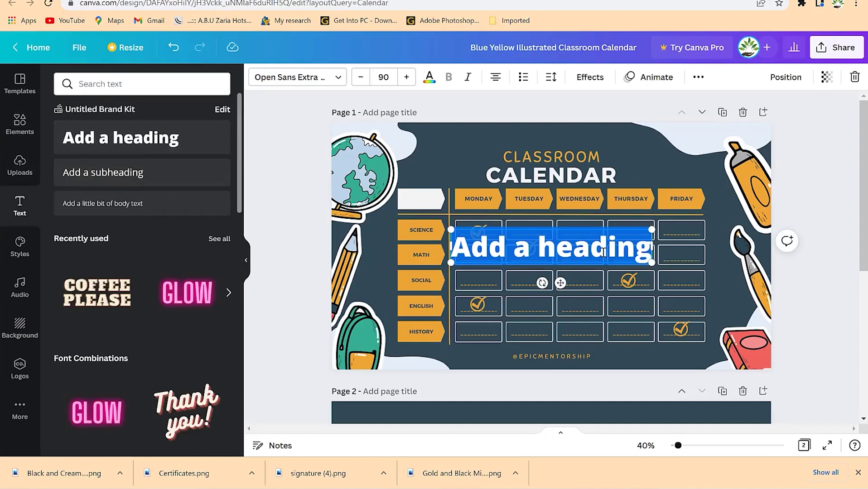
type("Break")
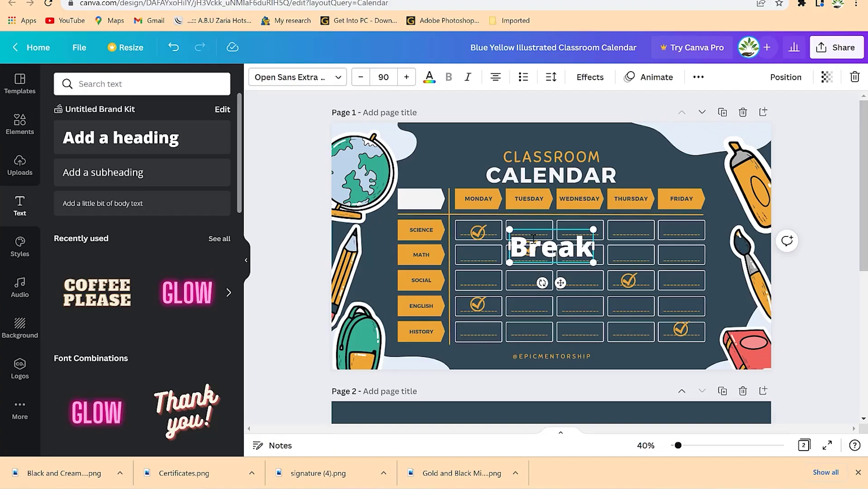
type("Lecture")
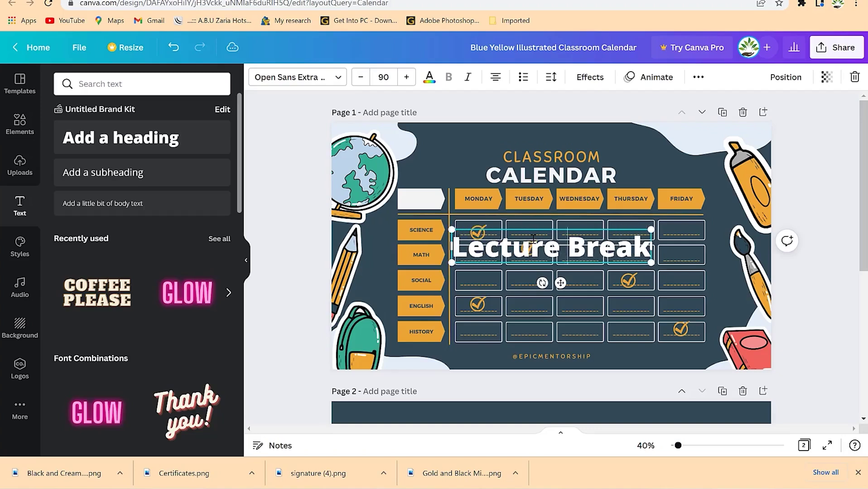
left_click_drag(543, 283, 515, 236)
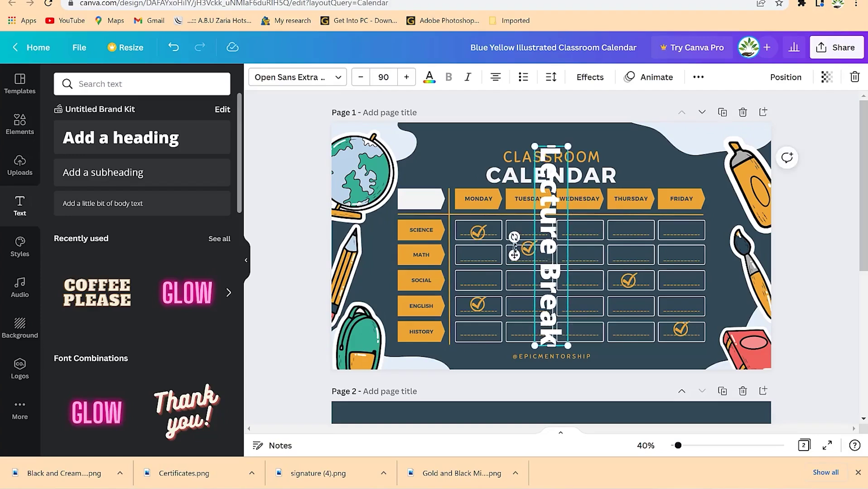
left_click_drag(543, 255, 579, 260)
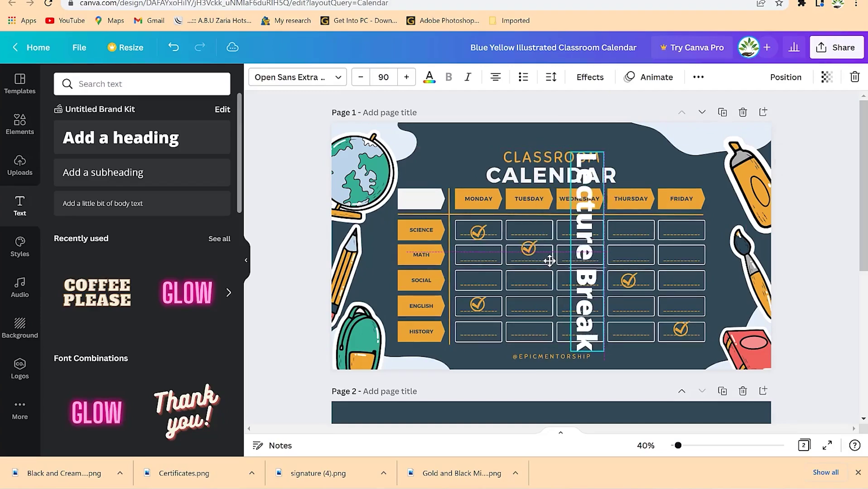
left_click_drag(361, 77, 365, 79)
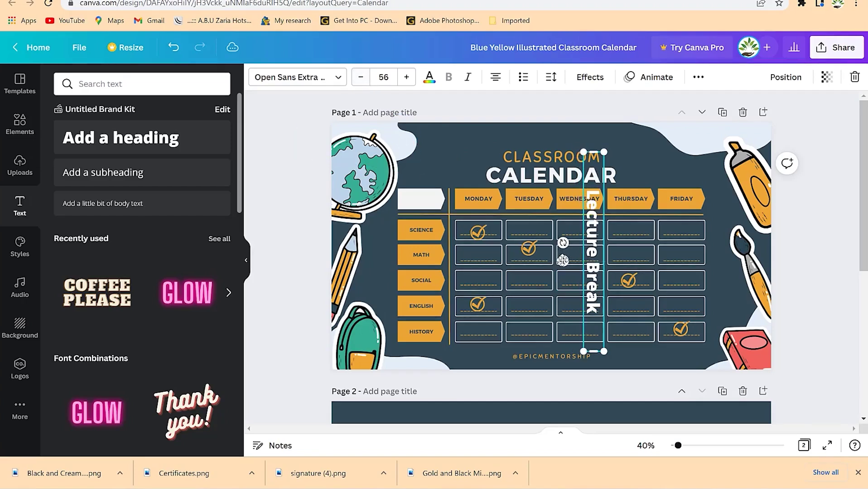
left_click_drag(550, 282, 537, 310)
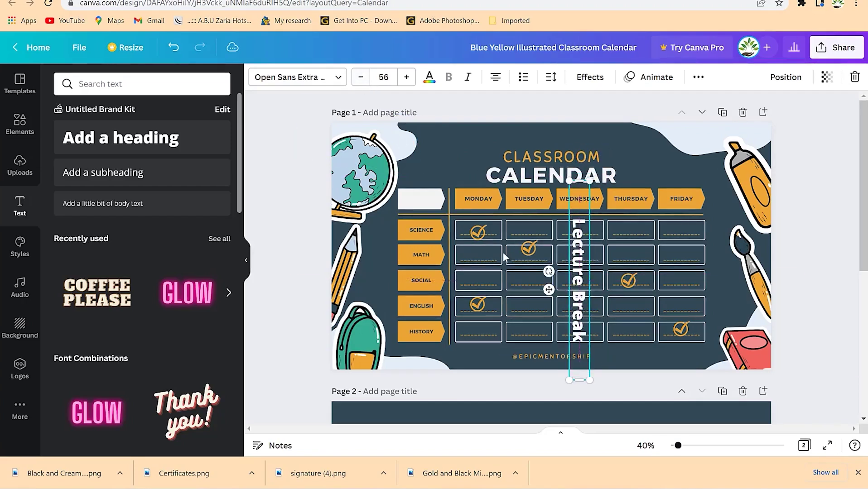
left_click_drag(368, 80, 362, 79)
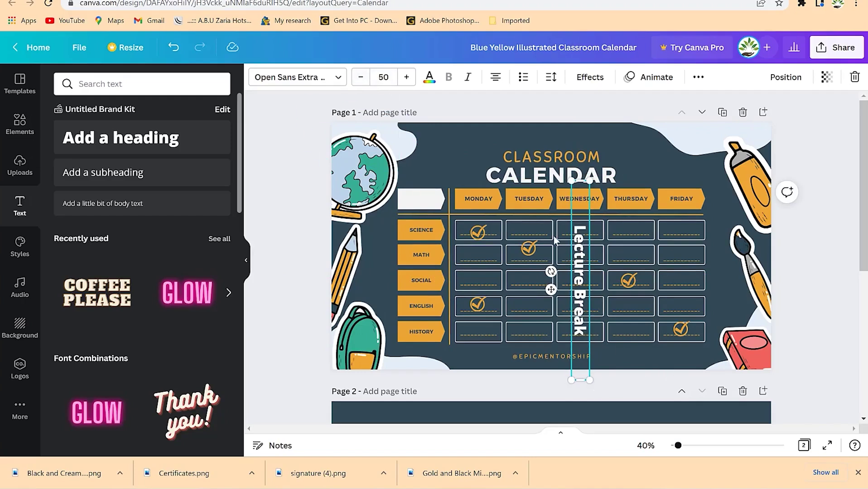
left_click(429, 77)
scroll(129, 308, "down", 3)
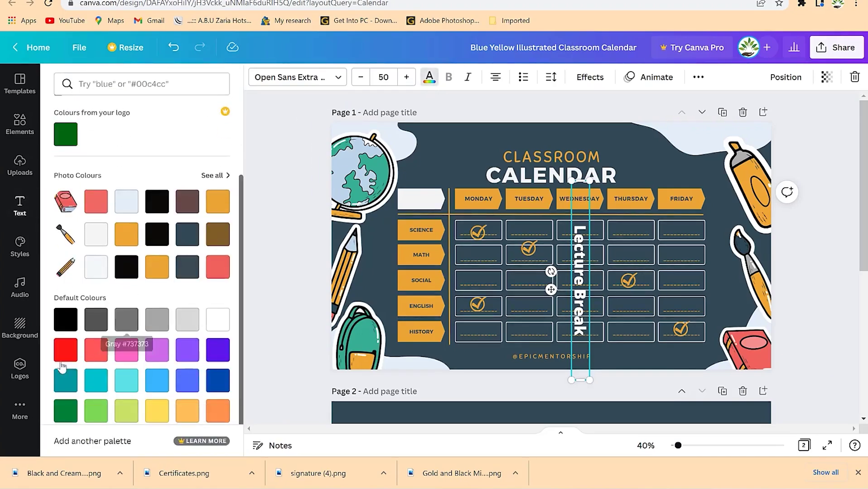
left_click(74, 359)
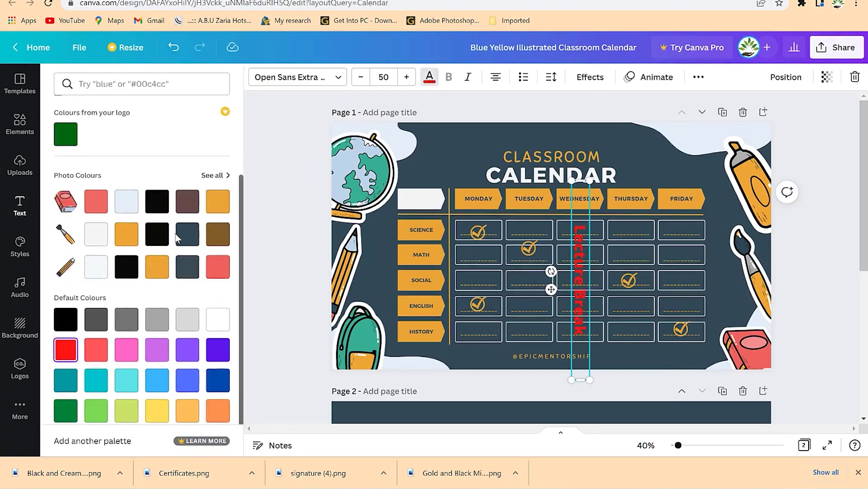
left_click(218, 321)
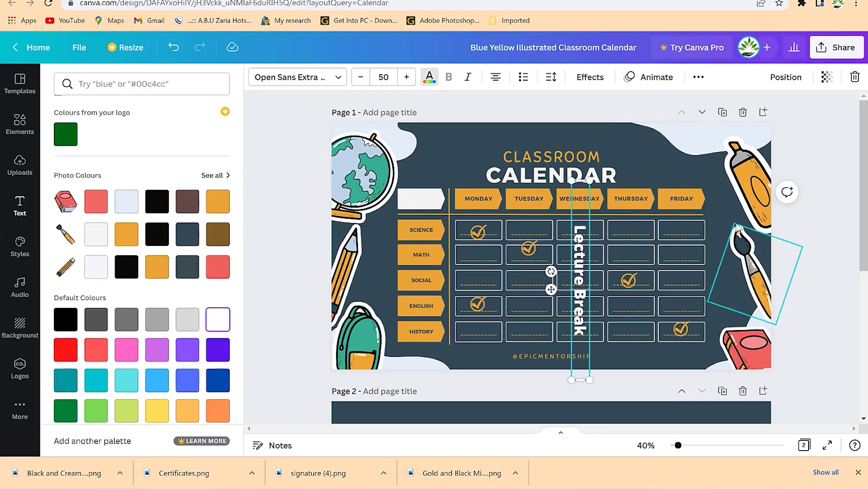
left_click(660, 158)
left_click(682, 230)
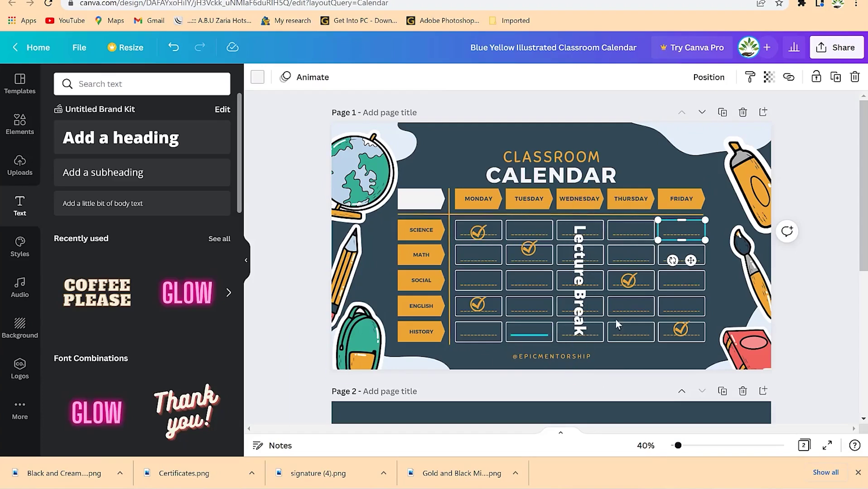
left_click(638, 155)
left_click(431, 140)
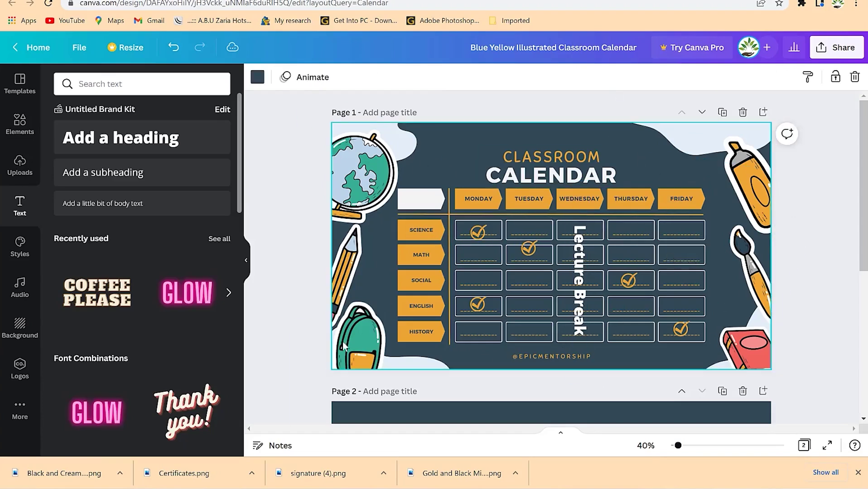
left_click(26, 96)
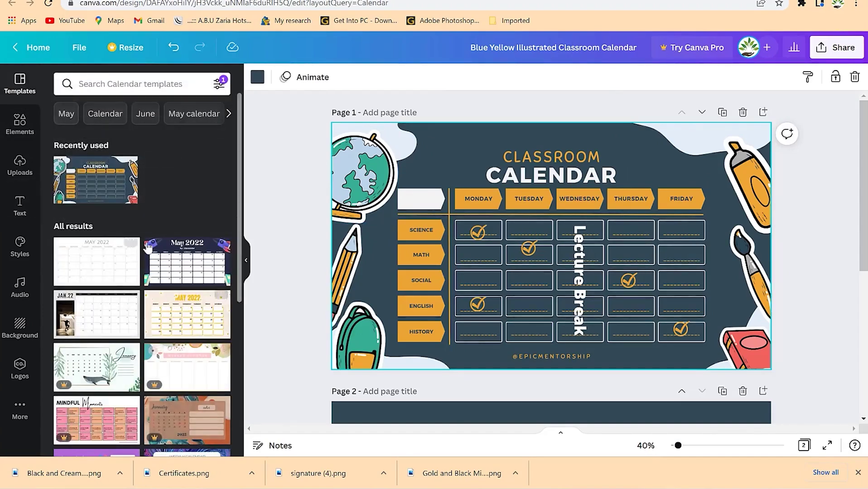
- Browse the Monochrome Photo 2022 Calendar template's pages and apply all 13 to the design
scroll(143, 298, "down", 6)
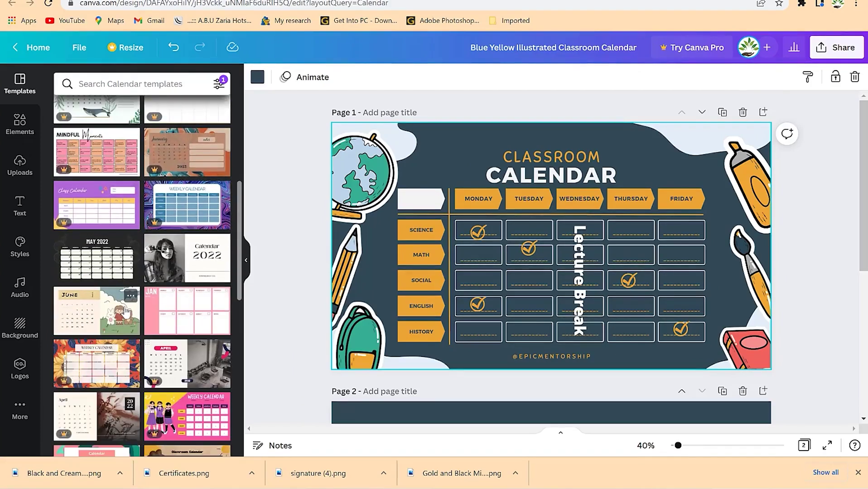
left_click(193, 272)
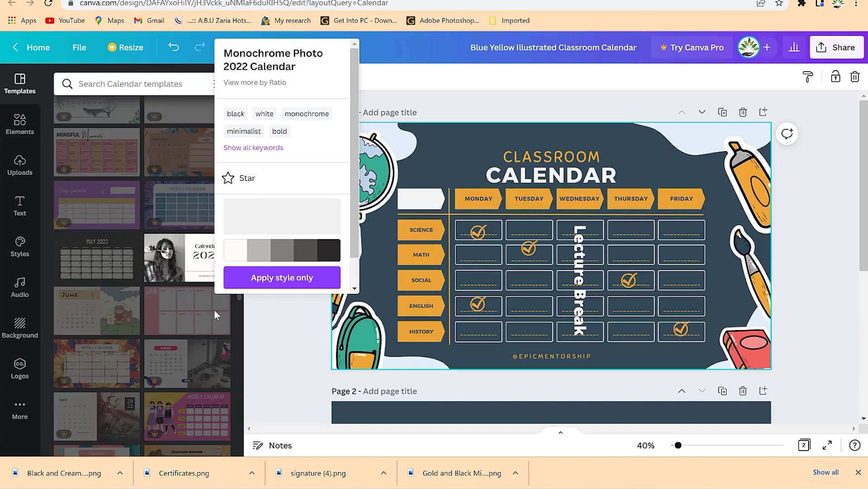
left_click(399, 81)
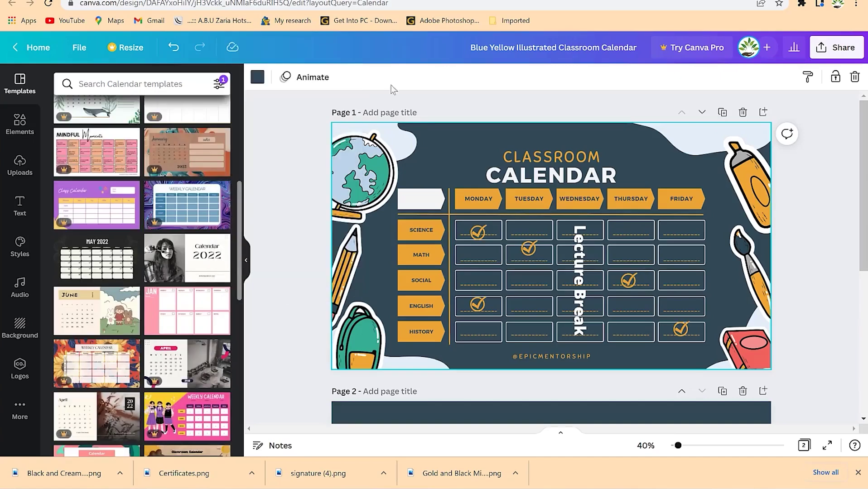
left_click(187, 268)
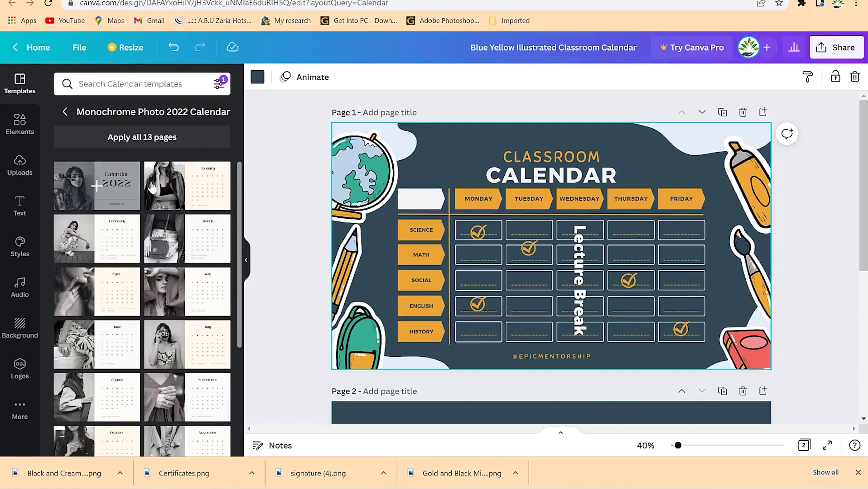
scroll(211, 317, "down", 4)
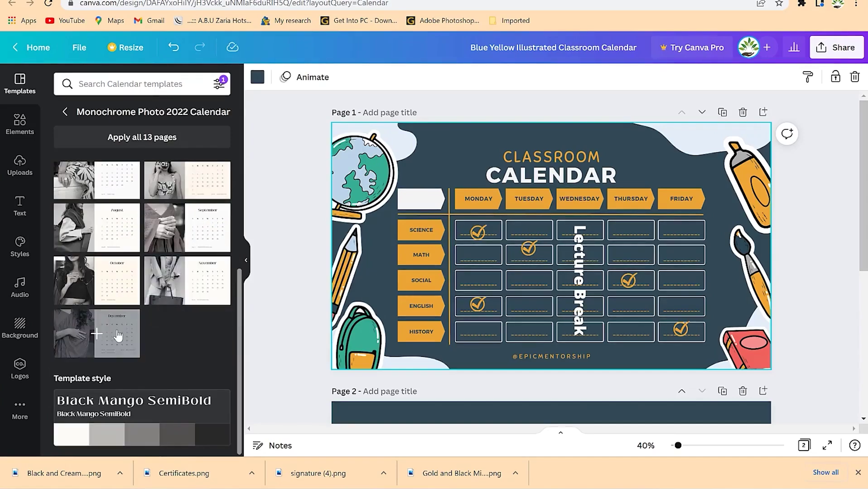
scroll(130, 306, "up", 4)
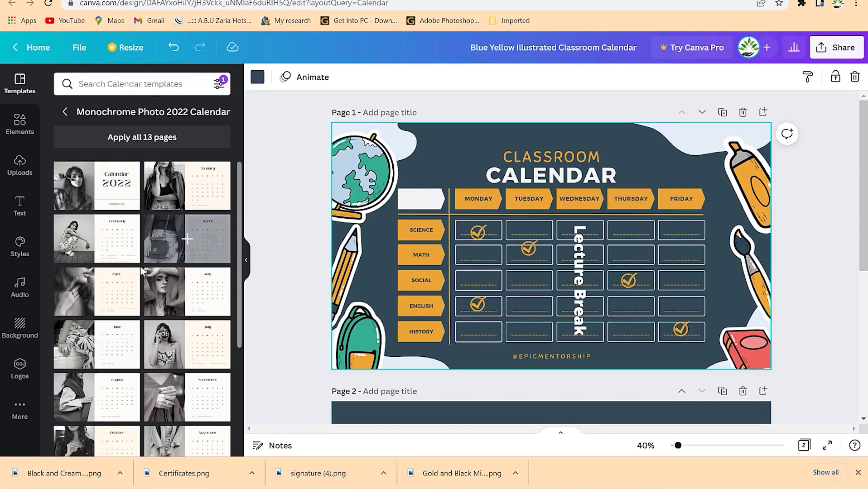
scroll(159, 385, "down", 4)
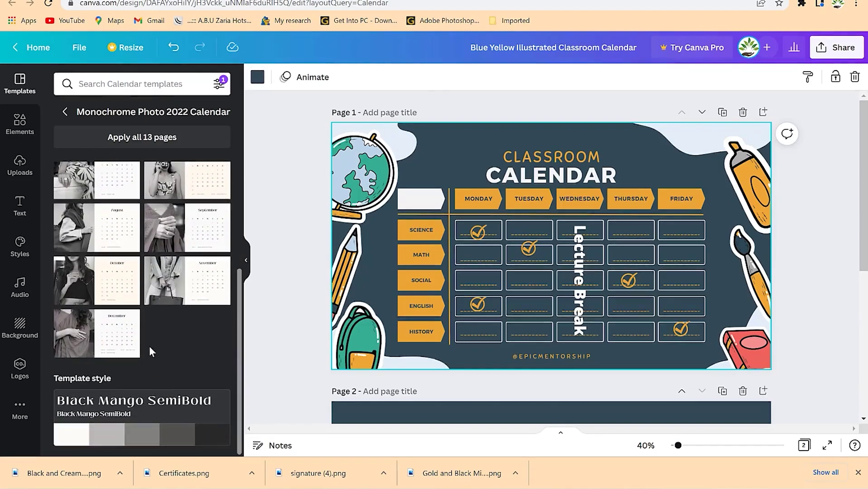
scroll(104, 184, "up", 4)
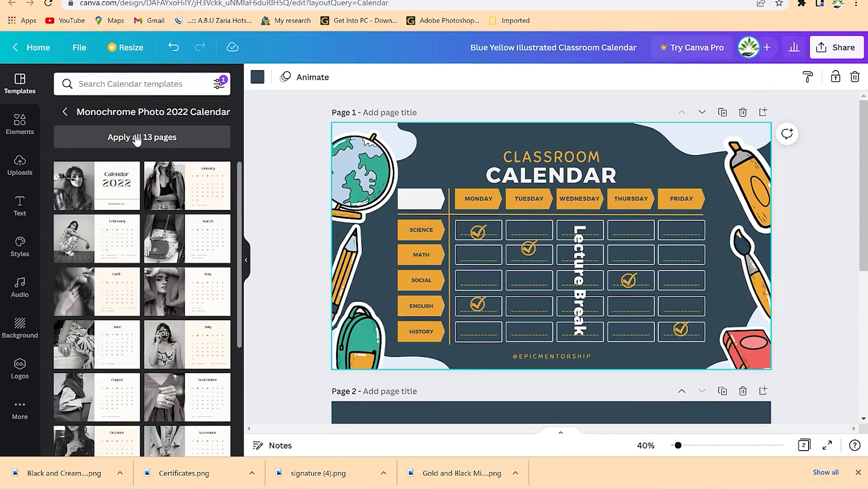
scroll(503, 277, "down", 3)
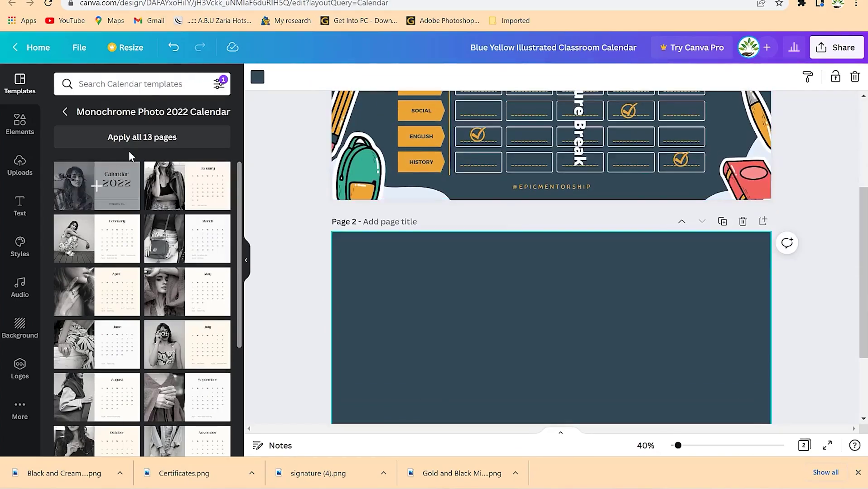
left_click(132, 138)
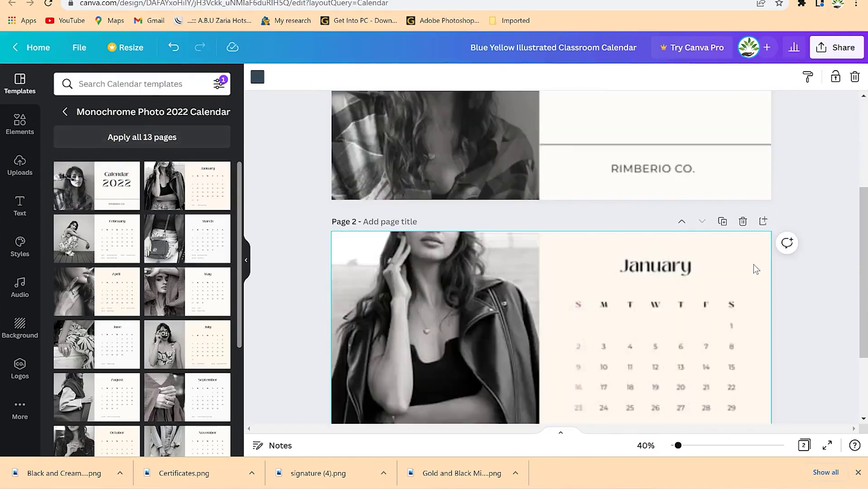
scroll(863, 239, "up", 3)
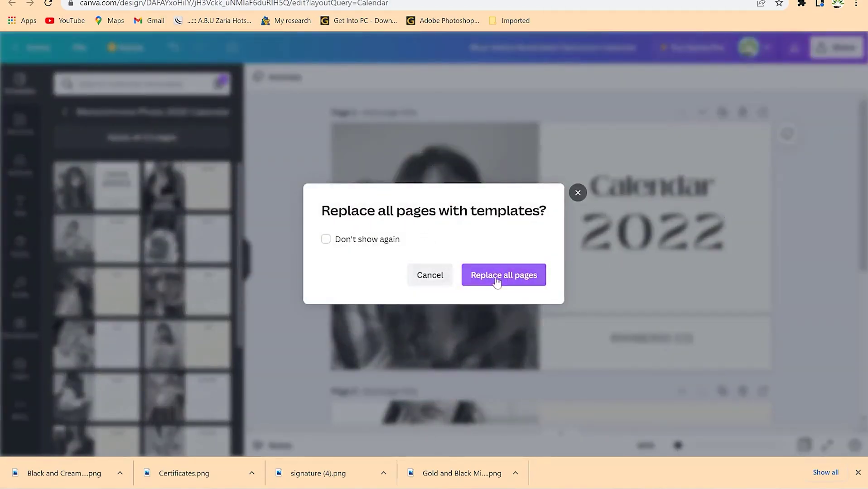
left_click(511, 270)
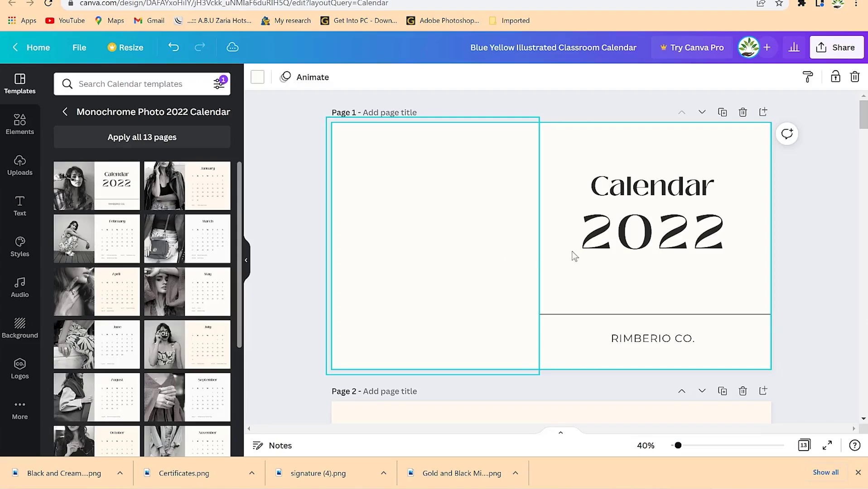
left_click(840, 222)
scroll(866, 144, "down", 1)
scroll(864, 181, "down", 10)
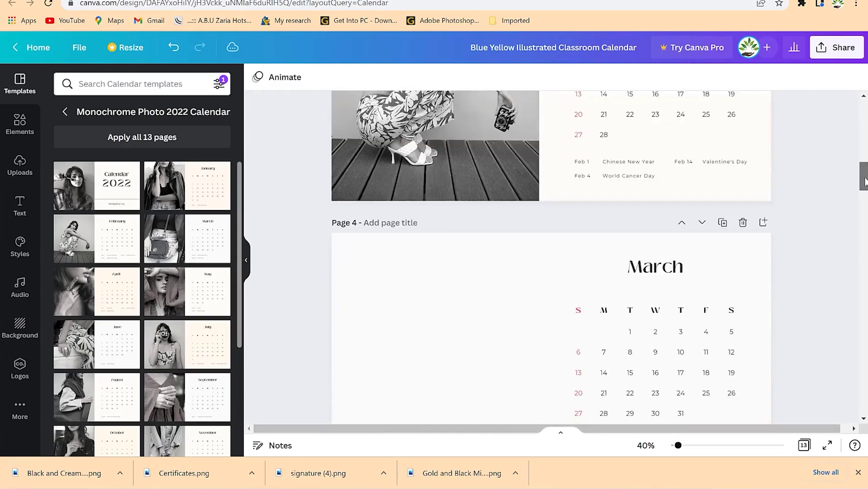
scroll(551, 257, "down", 15)
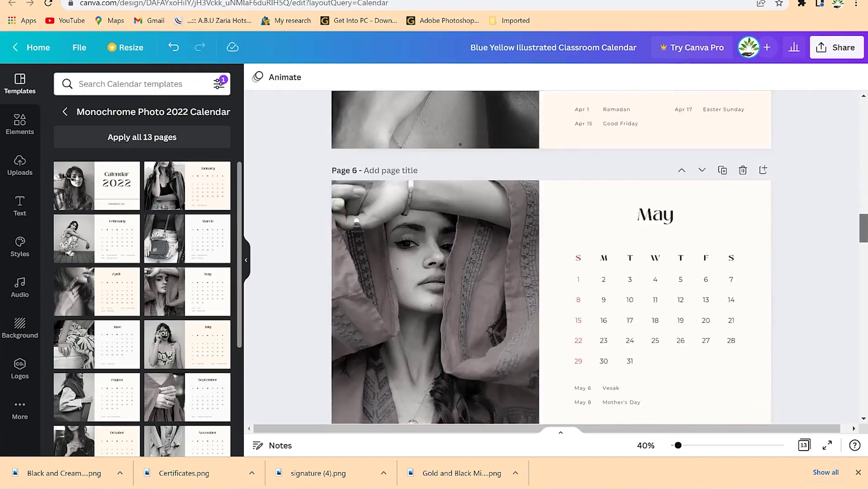
scroll(847, 355, "down", 10)
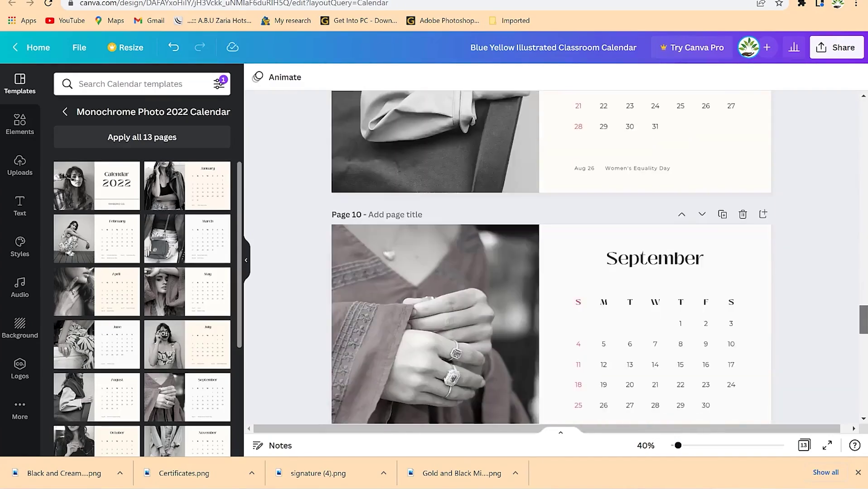
left_click_drag(863, 358, 857, 132)
scroll(634, 271, "down", 5)
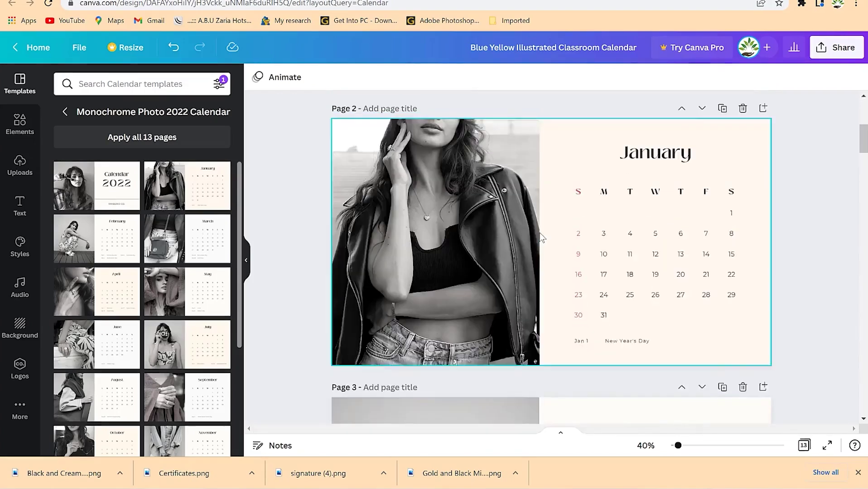
scroll(529, 232, "up", 4)
left_click(449, 264)
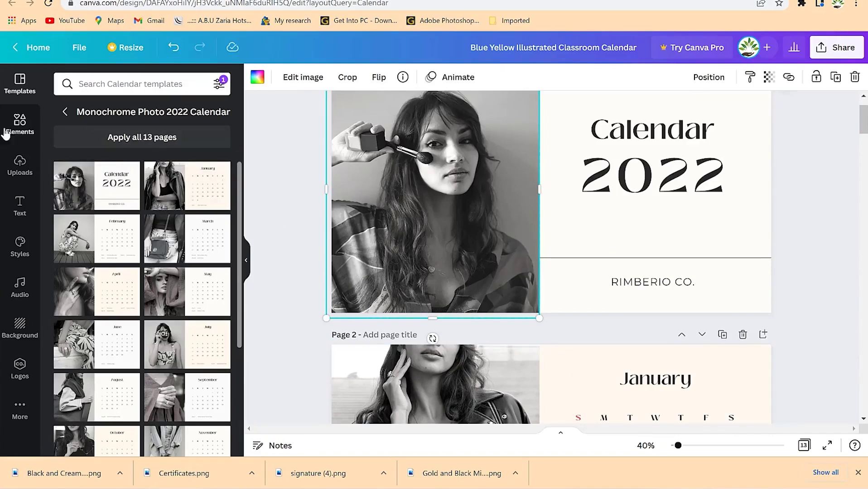
- Search Elements for 'happy child' and drop the jumping-girl photo onto the cover frame
left_click(18, 124)
left_click(148, 86)
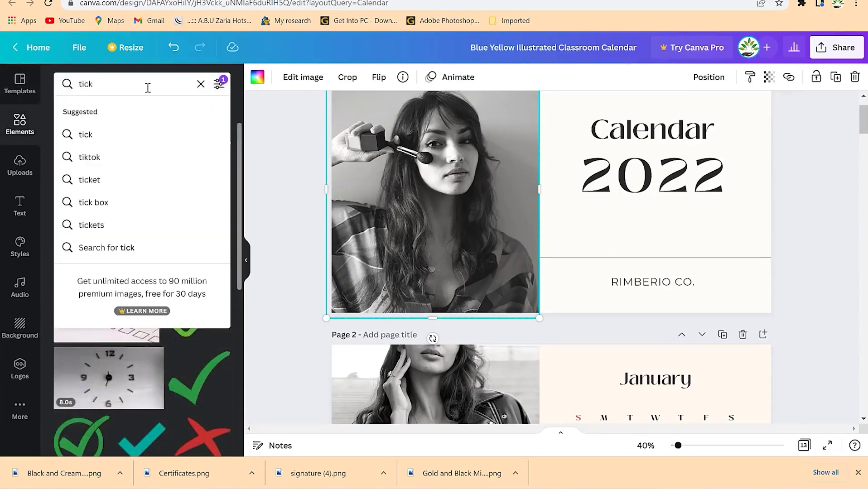
key("BackSpace")
key("BackSpace")
key("BackSpace")
type("ha")
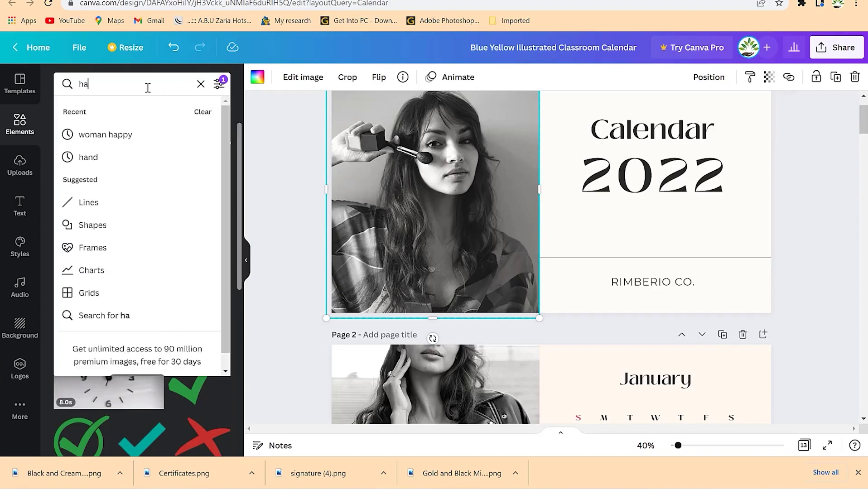
type("ppy child")
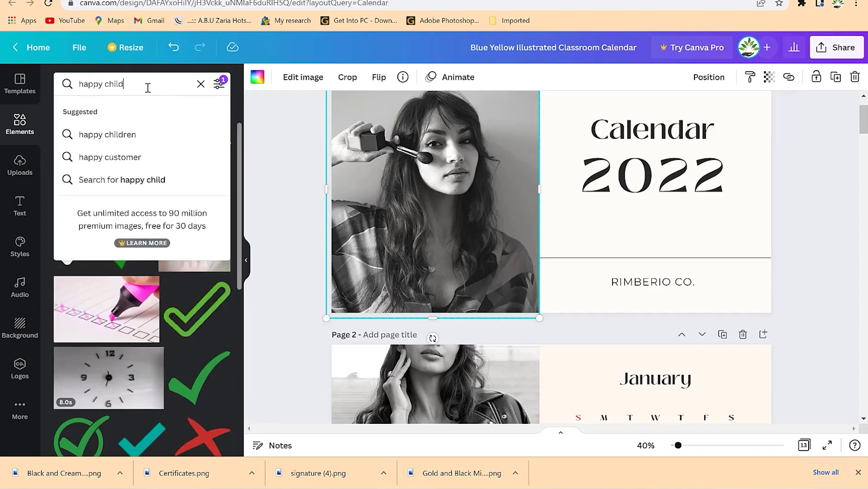
key("Return")
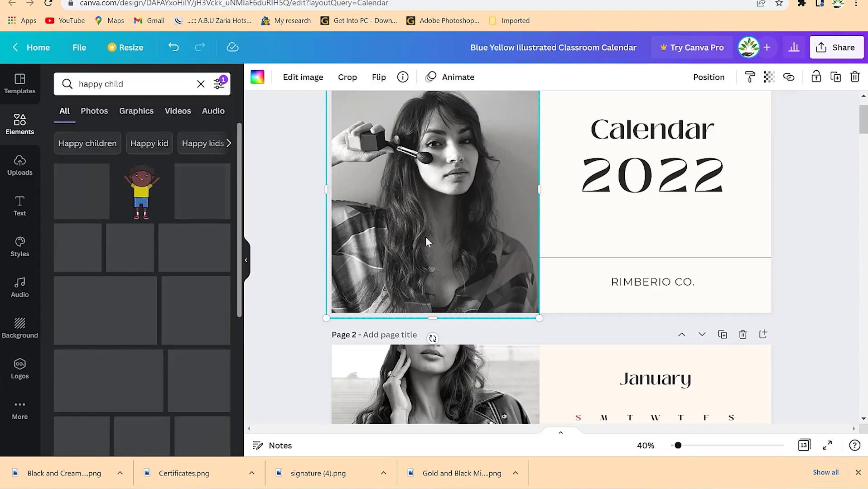
scroll(134, 347, "down", 3)
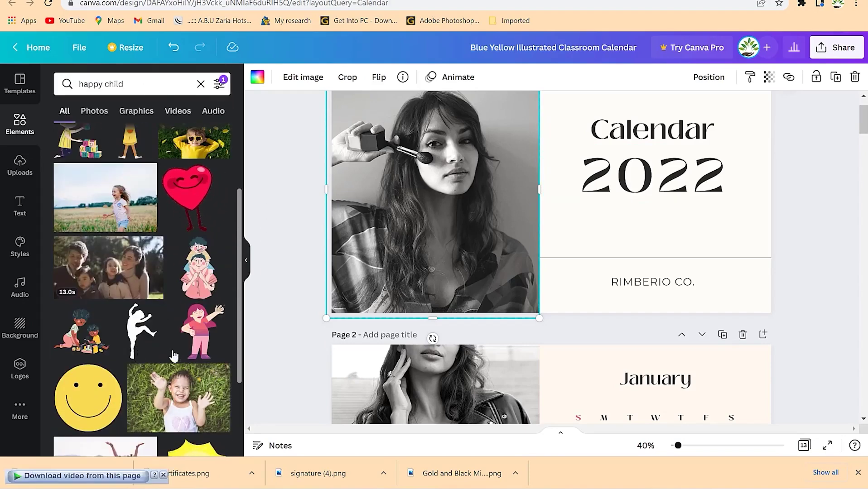
scroll(146, 325, "down", 7)
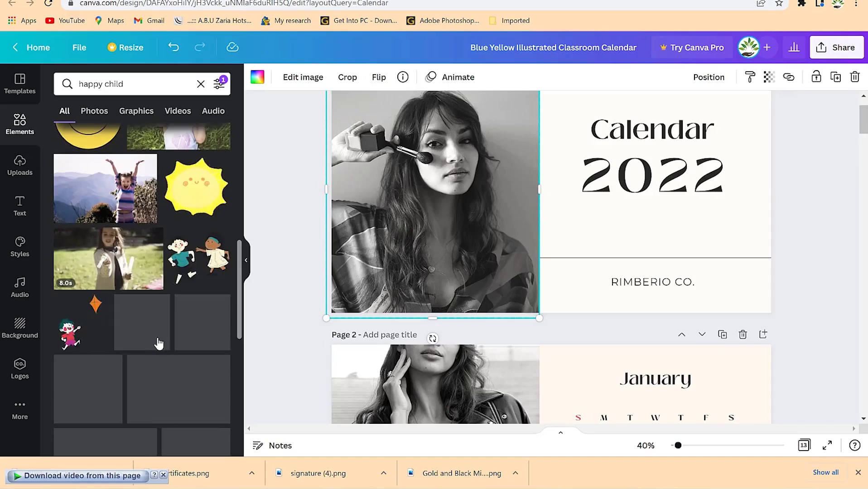
left_click_drag(133, 203, 432, 207)
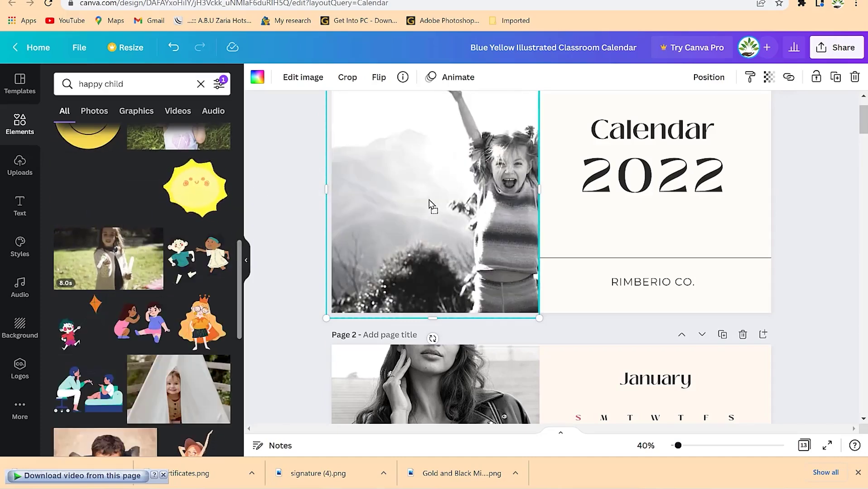
- Shift the child photo left inside the cover frame, then select the divider and background
double_click(439, 204)
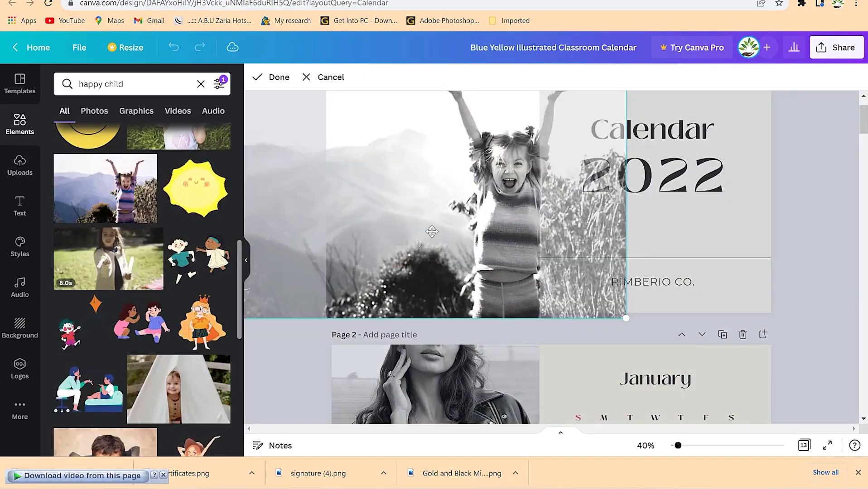
left_click_drag(423, 225, 361, 222)
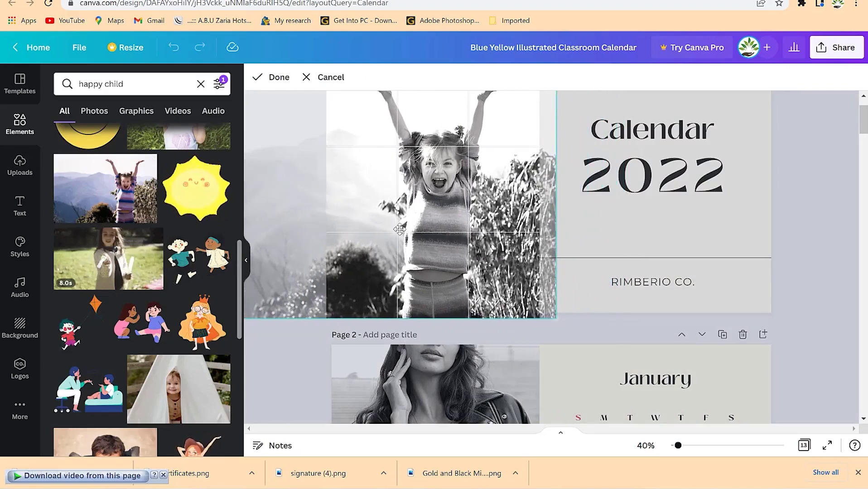
left_click(624, 220)
scroll(646, 233, "up", 1)
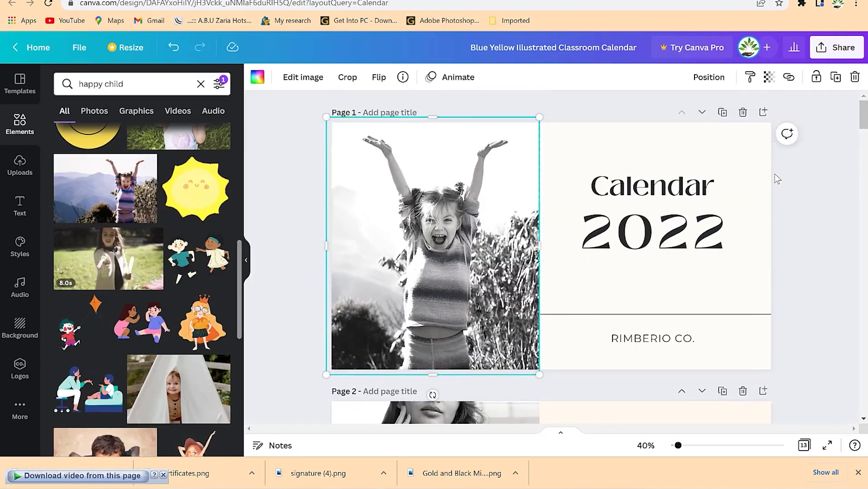
left_click(791, 192)
scroll(526, 299, "down", 3)
scroll(527, 299, "up", 3)
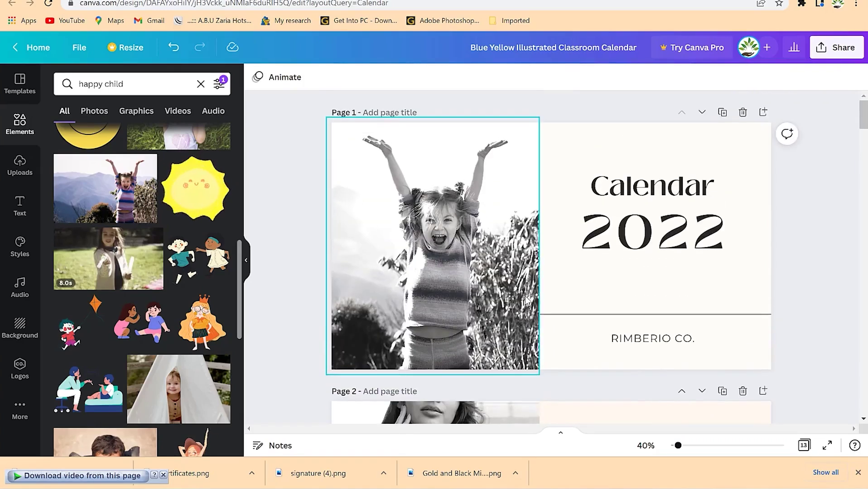
left_click(743, 315)
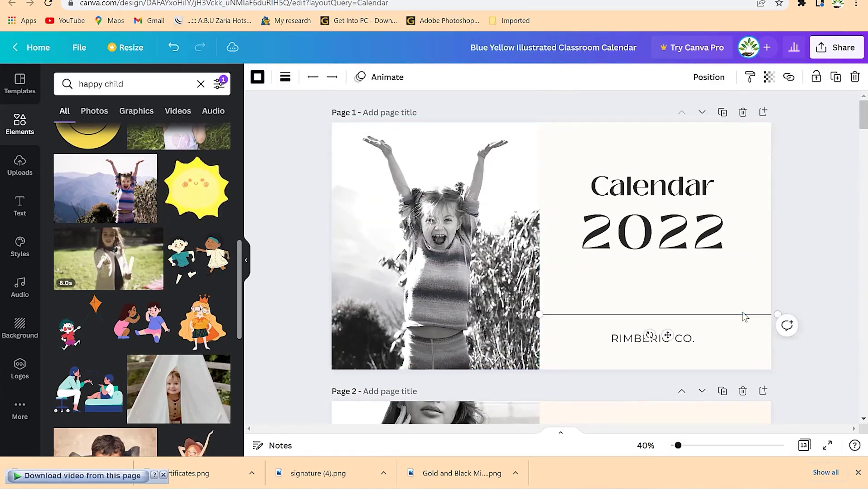
left_click(734, 336)
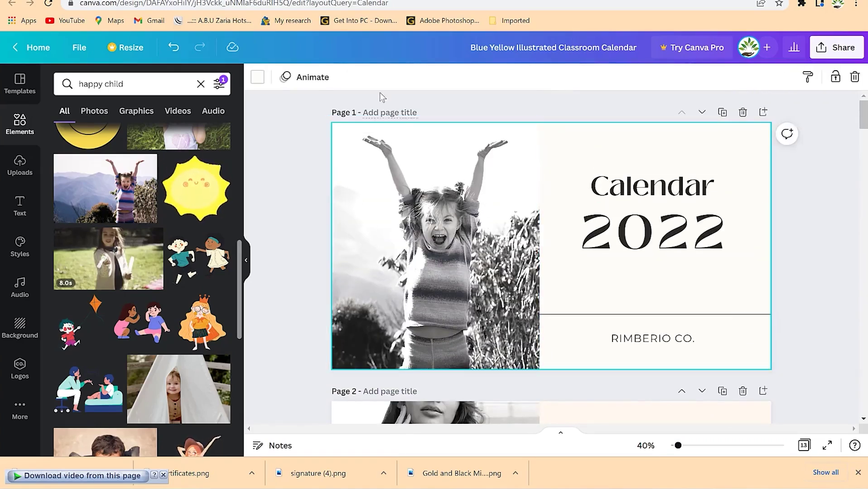
- Make the cover's right-hand page background coral red
left_click(257, 77)
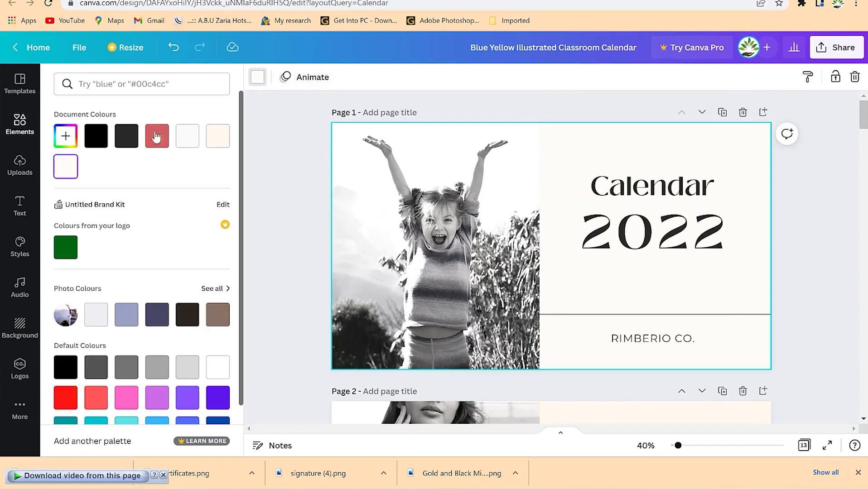
left_click(153, 142)
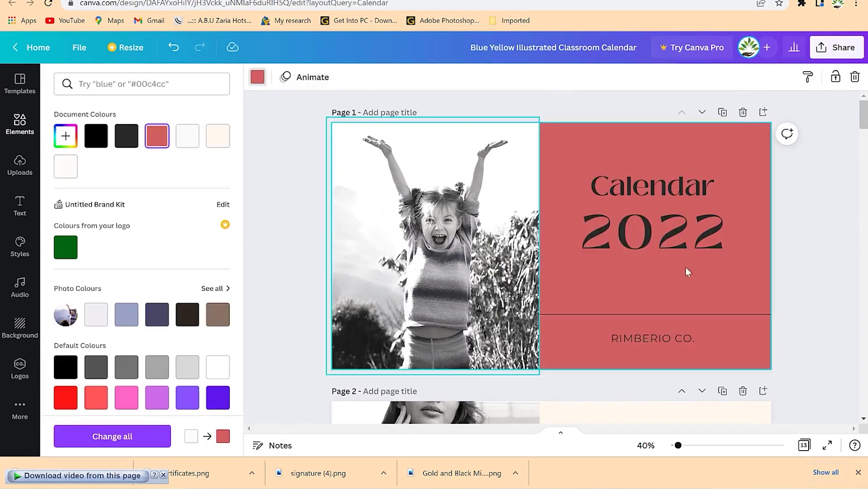
left_click(835, 294)
- Turn the 'Calendar' and '2022' title text white
left_click(650, 339)
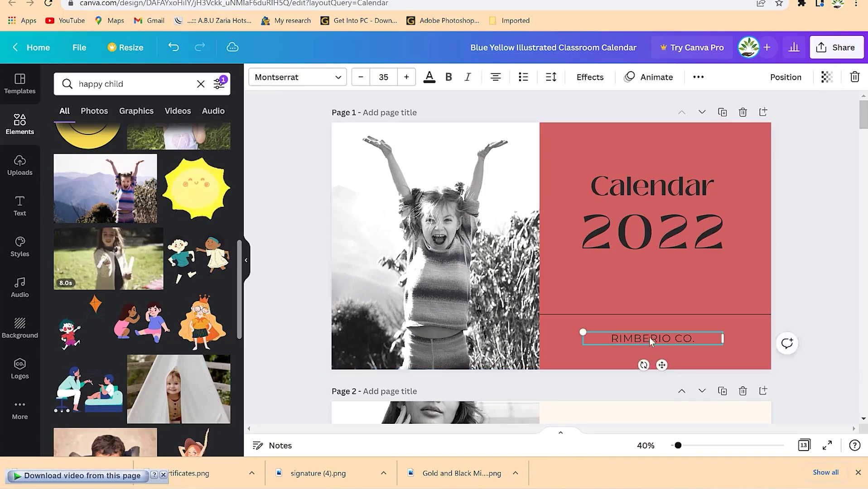
left_click(651, 197)
left_click(648, 234, "shift")
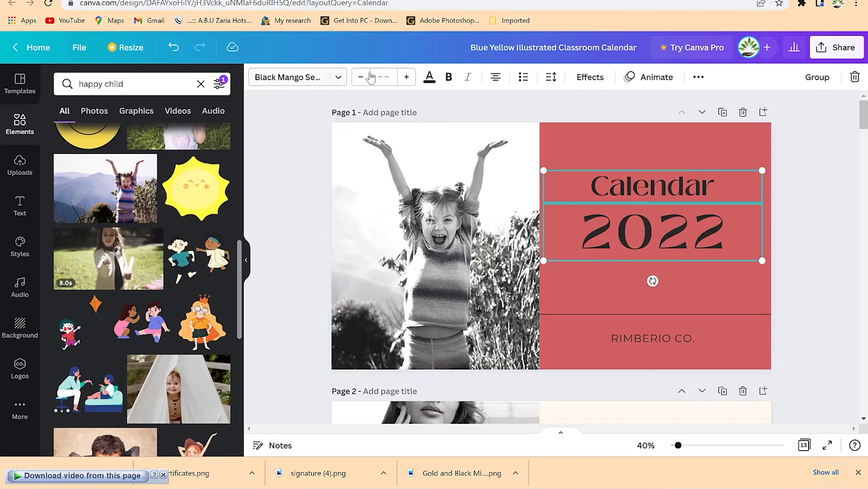
left_click(428, 77)
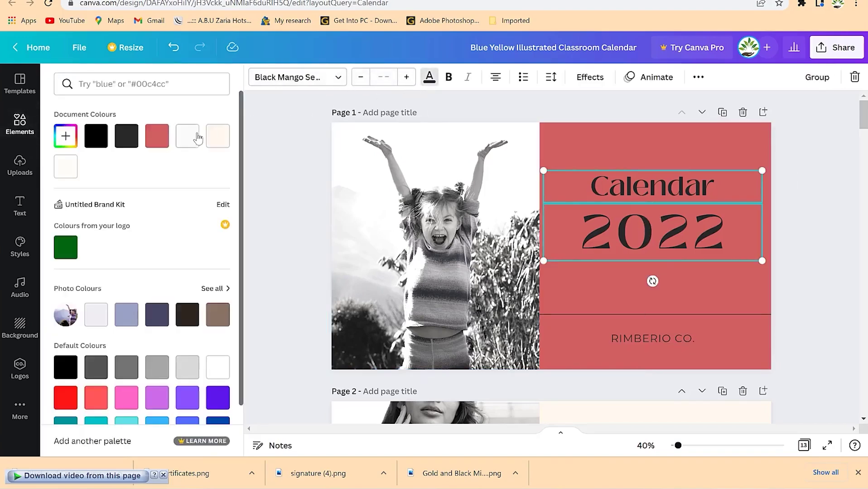
left_click(188, 136)
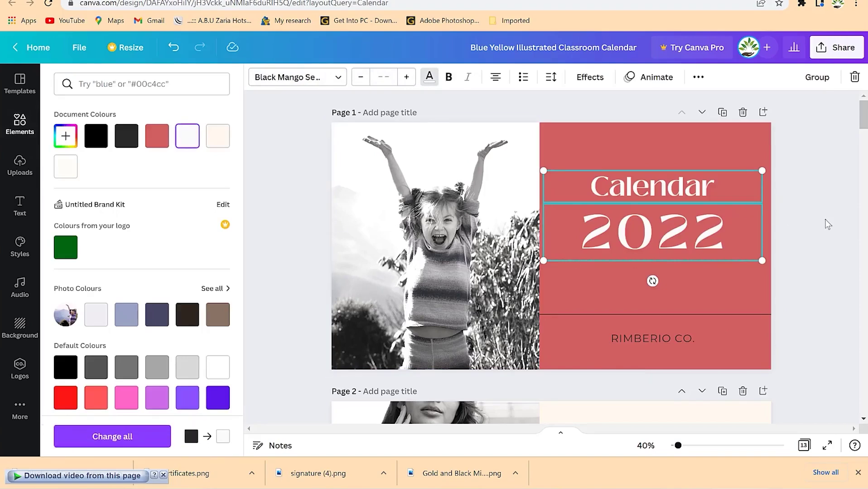
left_click(758, 294)
scroll(544, 327, "down", 1)
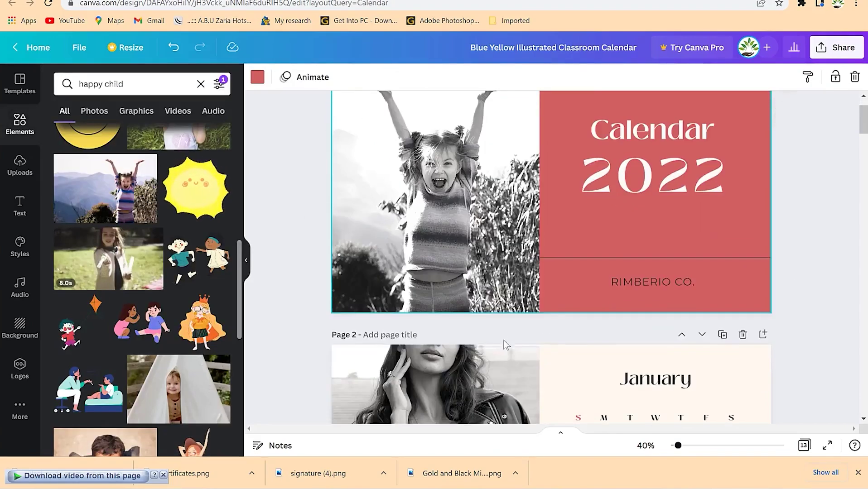
- Replace the January page's photo with the smiling boy picture
scroll(506, 345, "down", 4)
left_click(457, 250)
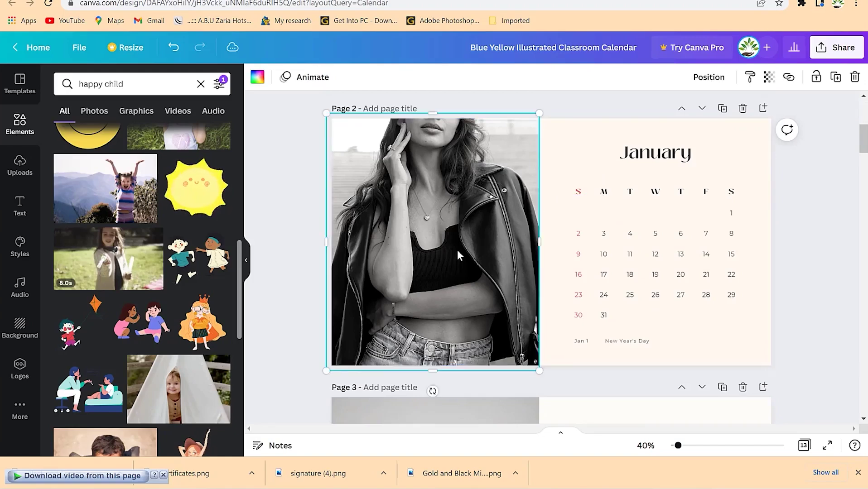
scroll(114, 254, "down", 6)
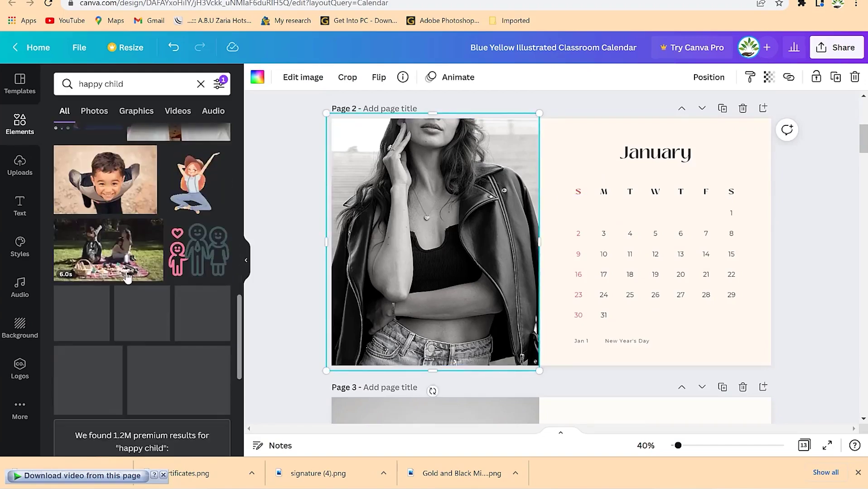
left_click_drag(100, 199, 393, 252)
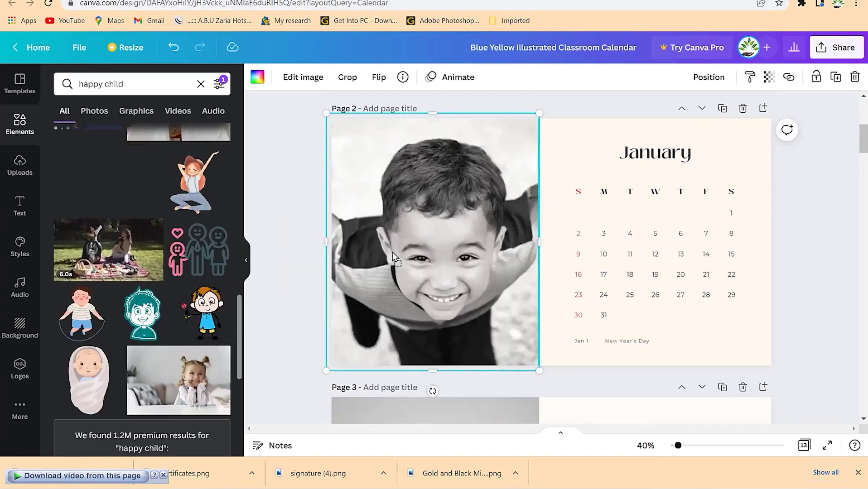
left_click(755, 371)
- Put the happy girl photo into the February frame and shift it left within the crop
scroll(165, 326, "down", 5)
scroll(555, 357, "down", 2)
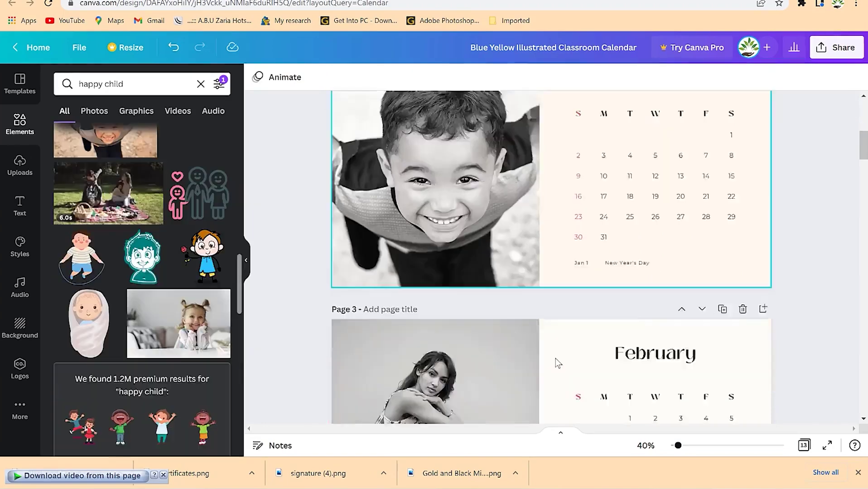
scroll(556, 358, "down", 2)
left_click(459, 347)
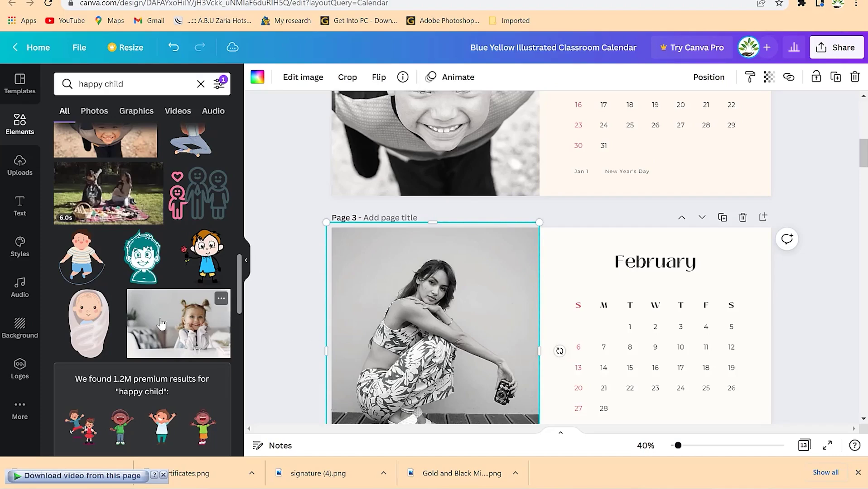
left_click_drag(161, 325, 408, 349)
double_click(464, 349)
left_click_drag(464, 349, 389, 348)
left_click(658, 341)
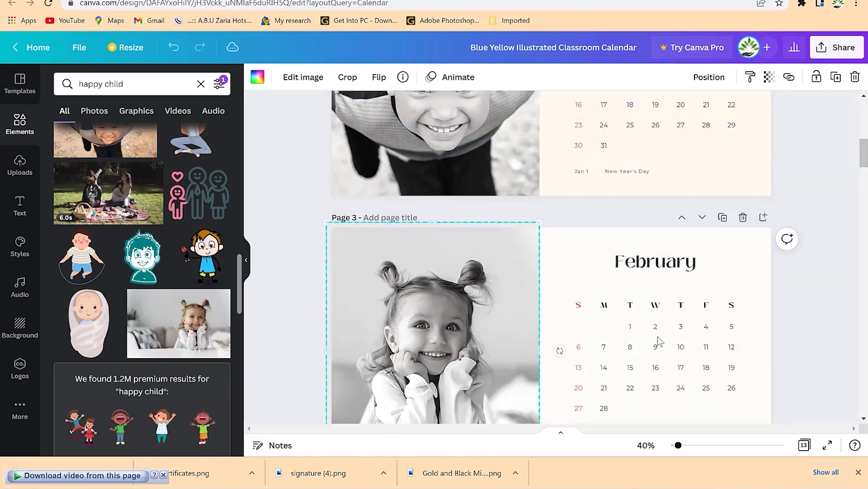
- Replace the March handbag photo with the smiling girl resting her head
scroll(657, 399, "down", 6)
left_click(506, 393)
scroll(471, 348, "down", 1)
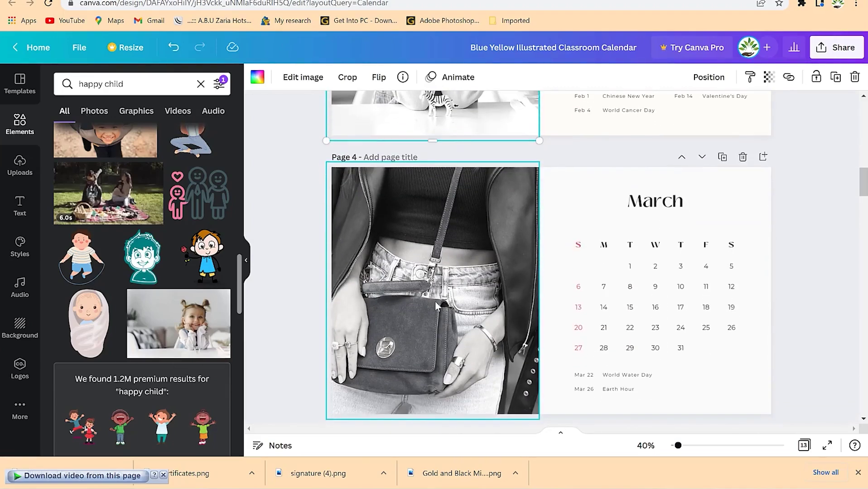
scroll(151, 322, "down", 10)
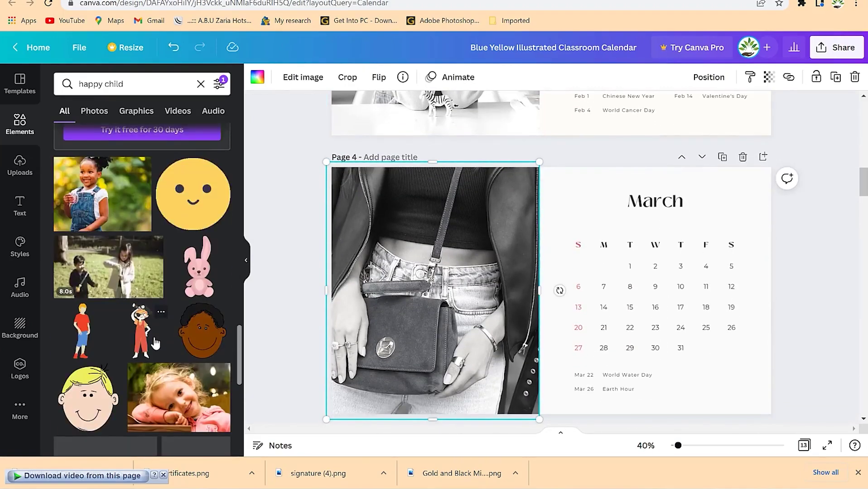
scroll(124, 267, "down", 3)
left_click_drag(179, 281, 434, 292)
double_click(435, 292)
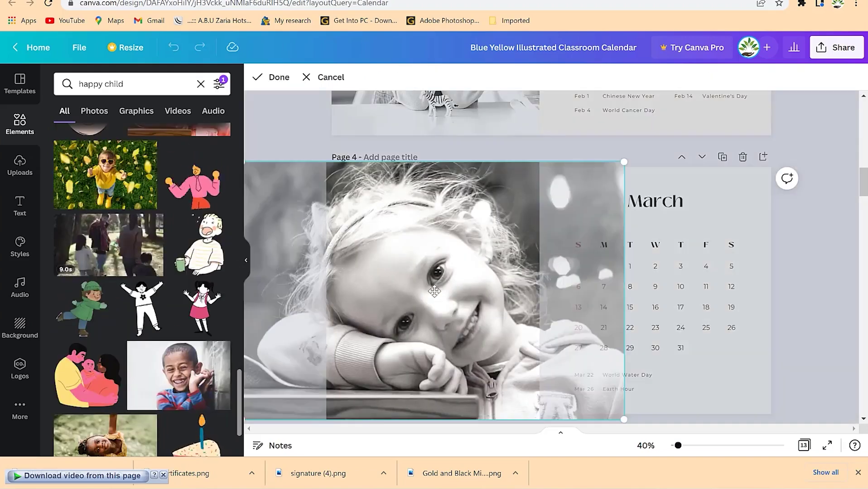
left_click(807, 301)
- Replace the April photo with the laughing boy picture, deleting an accidentally added extra copy
scroll(520, 346, "down", 5)
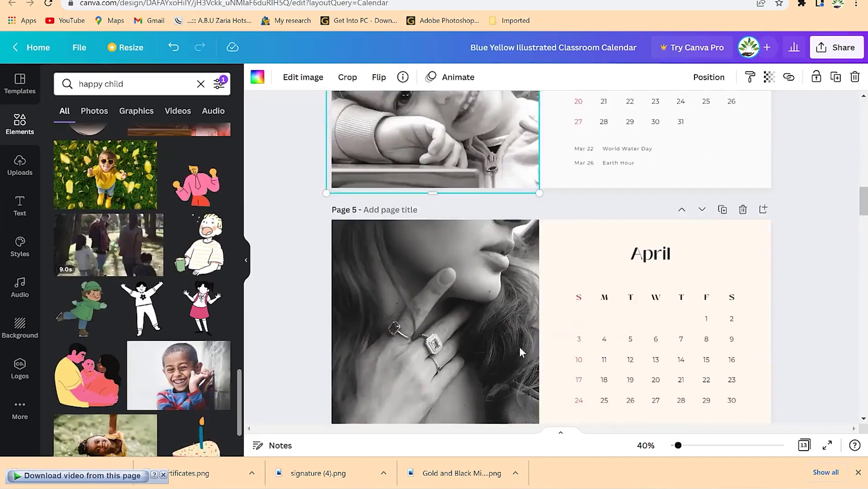
left_click(459, 323)
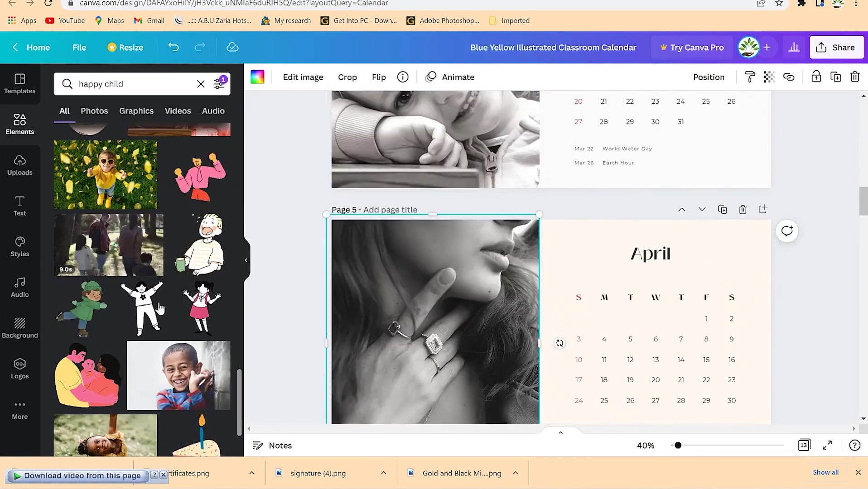
left_click(164, 374)
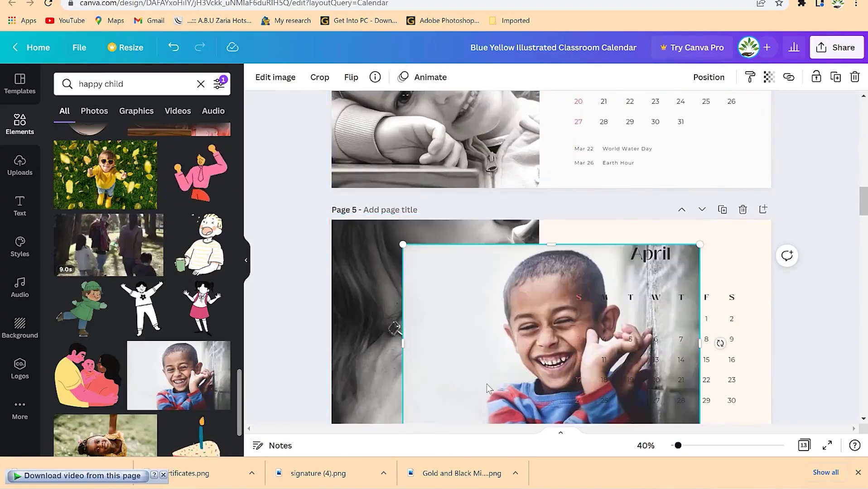
key("Delete")
left_click_drag(198, 386, 438, 339)
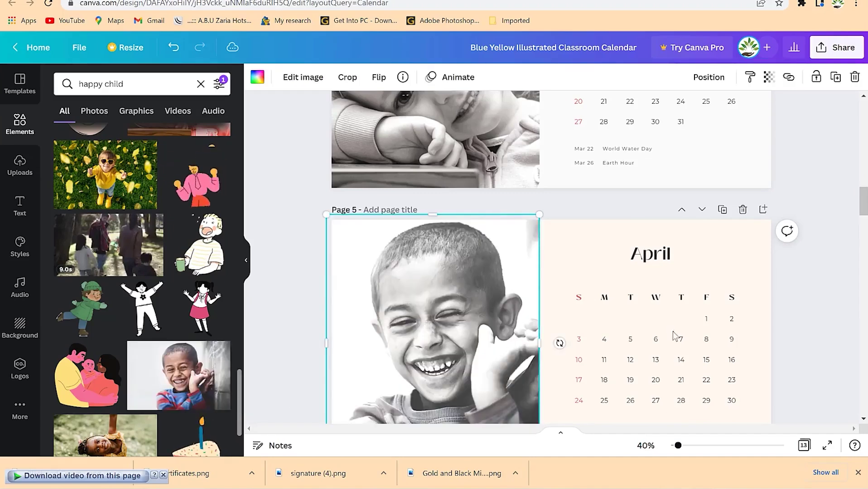
left_click(675, 336)
scroll(669, 329, "down", 5)
scroll(602, 303, "up", 5)
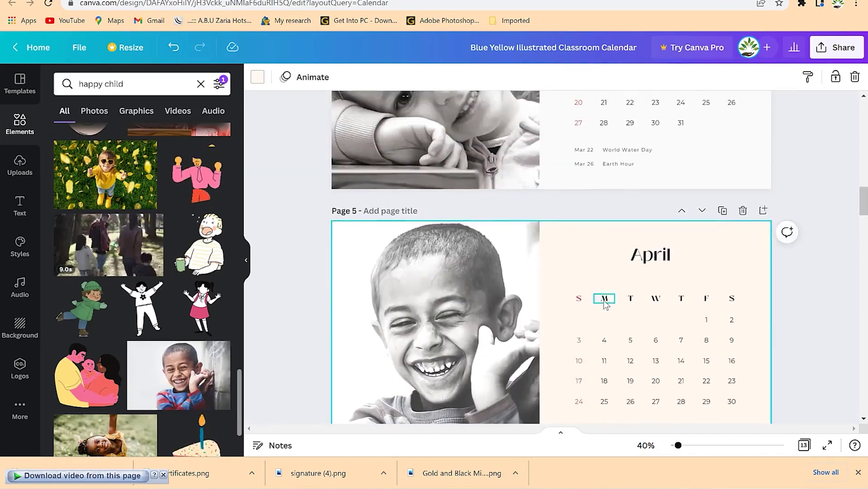
scroll(603, 300, "up", 3)
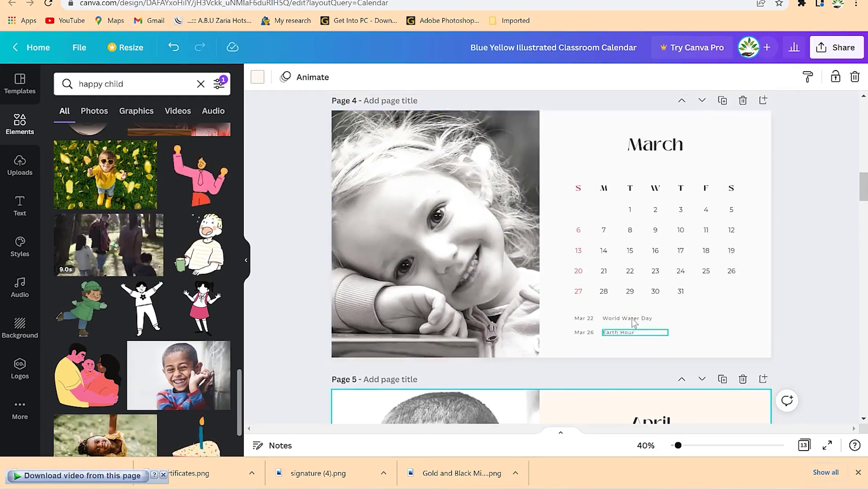
- Download all 13 calendar pages as a PDF Print file
scroll(633, 323, "up", 10)
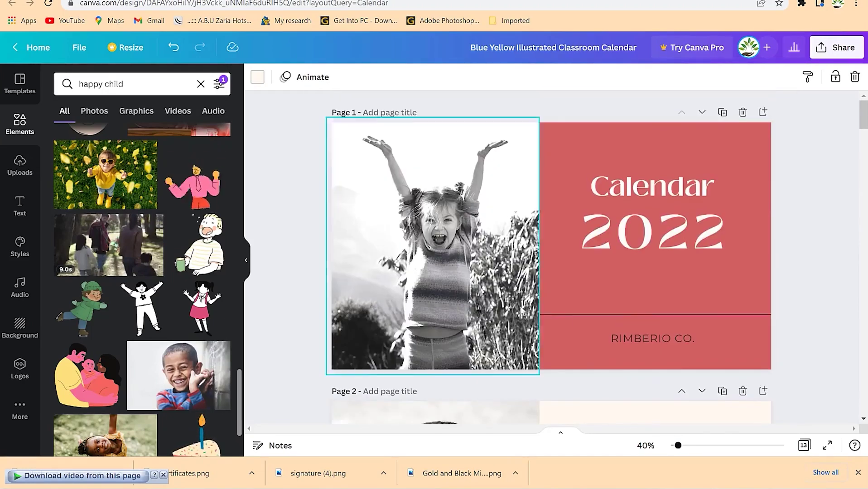
left_click(835, 42)
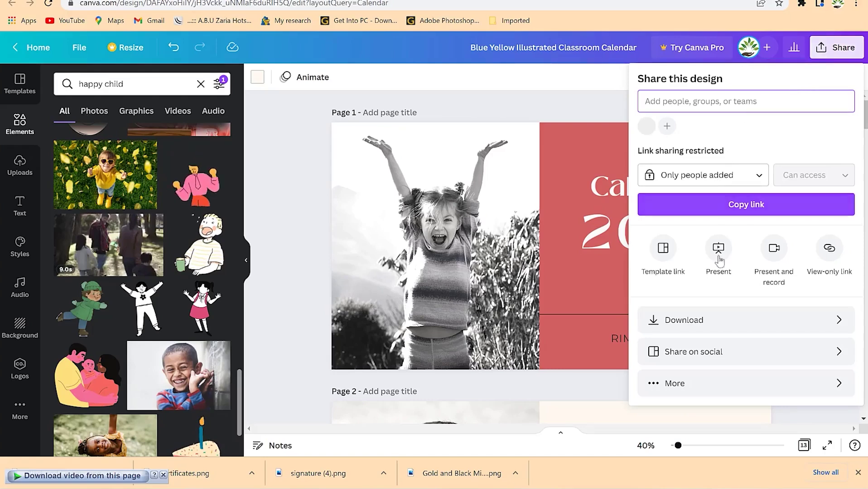
left_click(740, 322)
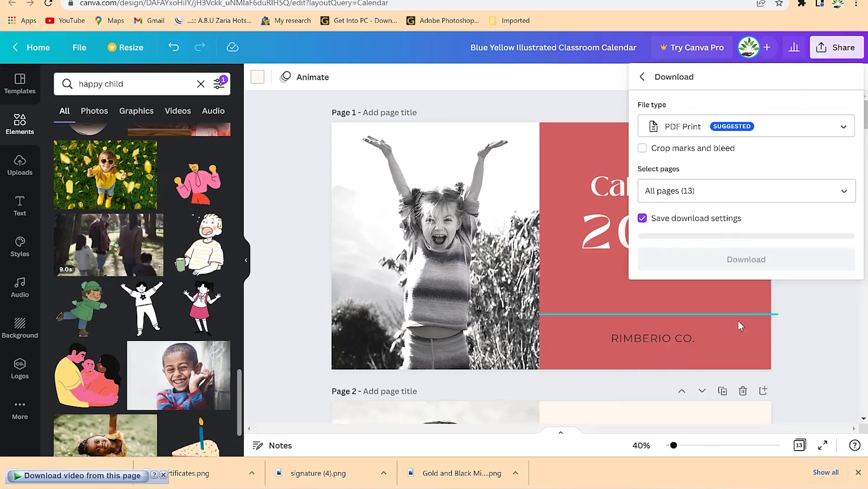
left_click(724, 194)
left_click(752, 178)
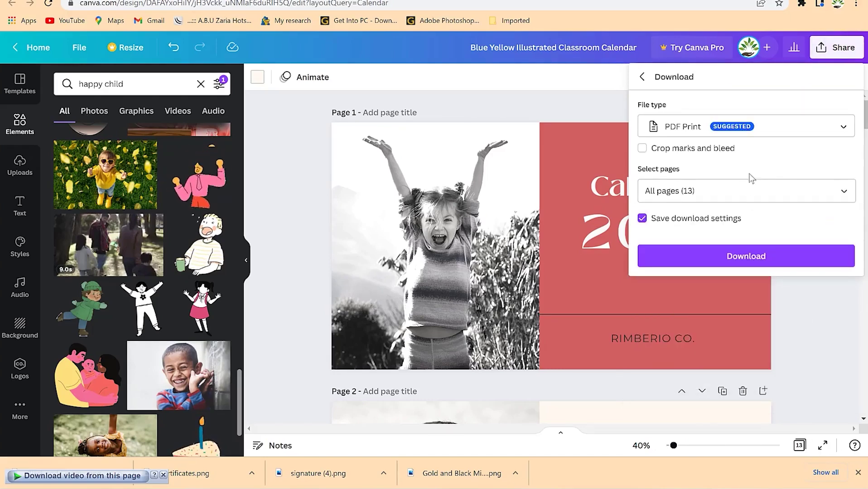
left_click(752, 255)
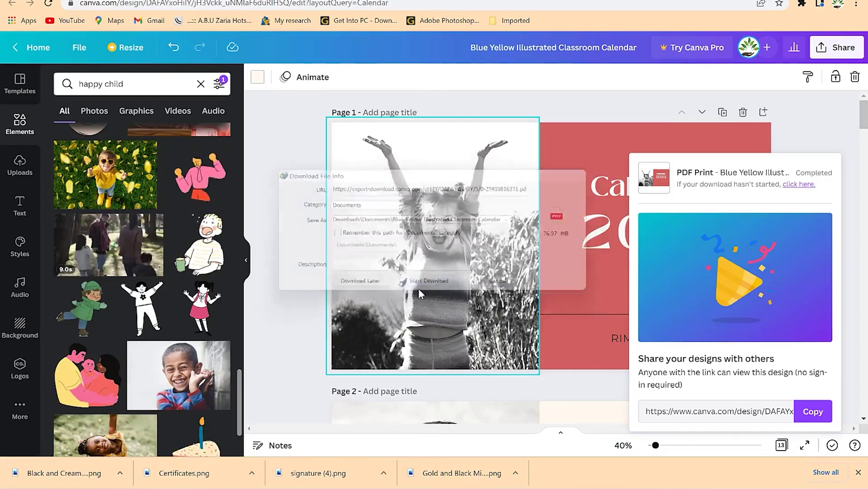
left_click(417, 282)
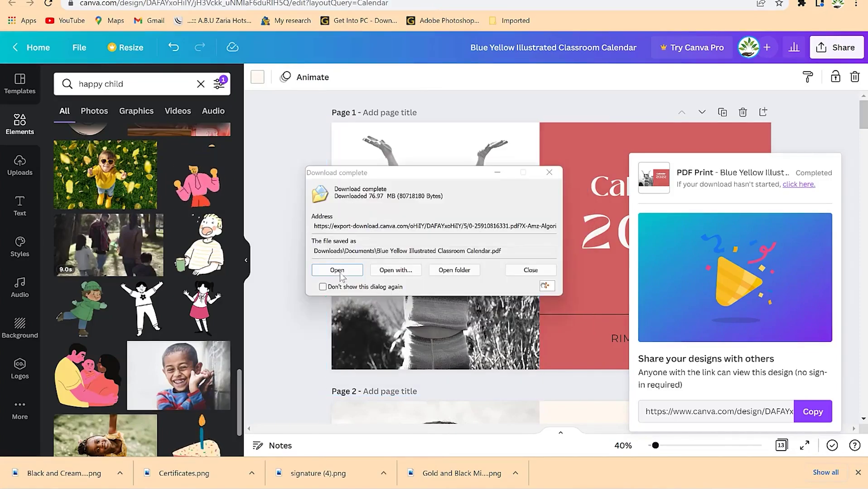
- Open the downloaded Blue Yellow Illustrated Classroom Calendar.pdf from its folder in Foxit PhantomPDF 10.1
left_click(454, 270)
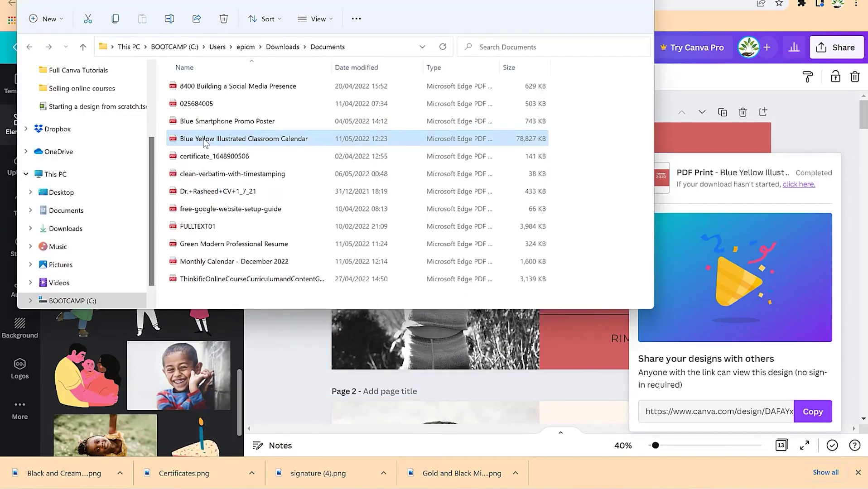
right_click(206, 143)
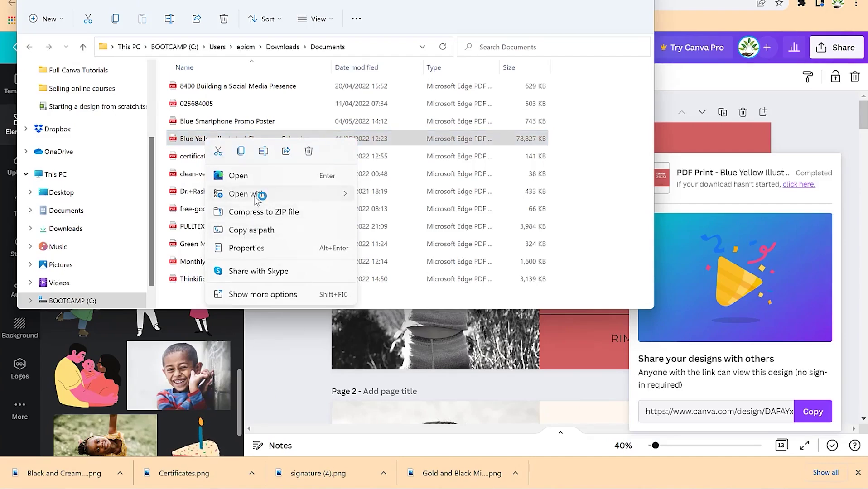
mouse_move(258, 194)
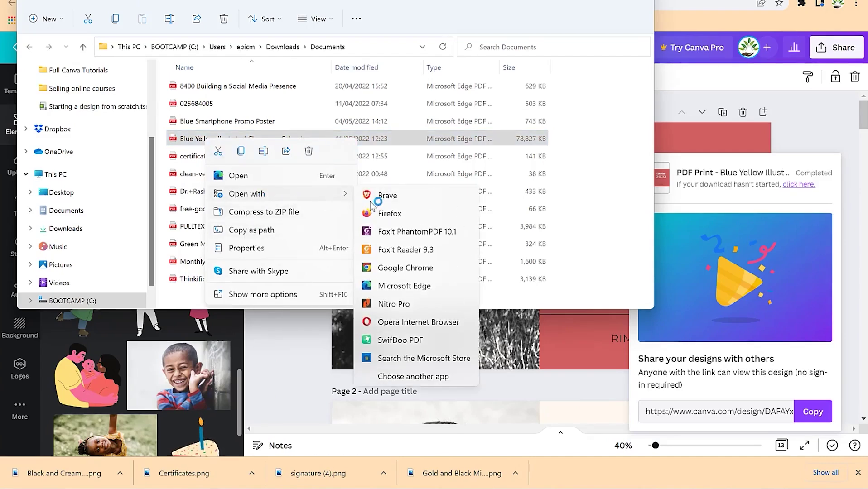
left_click(413, 235)
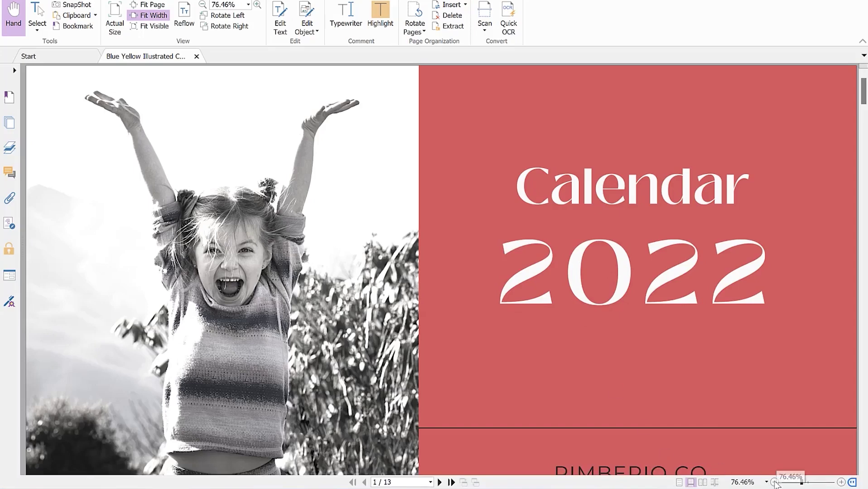
left_click(775, 482)
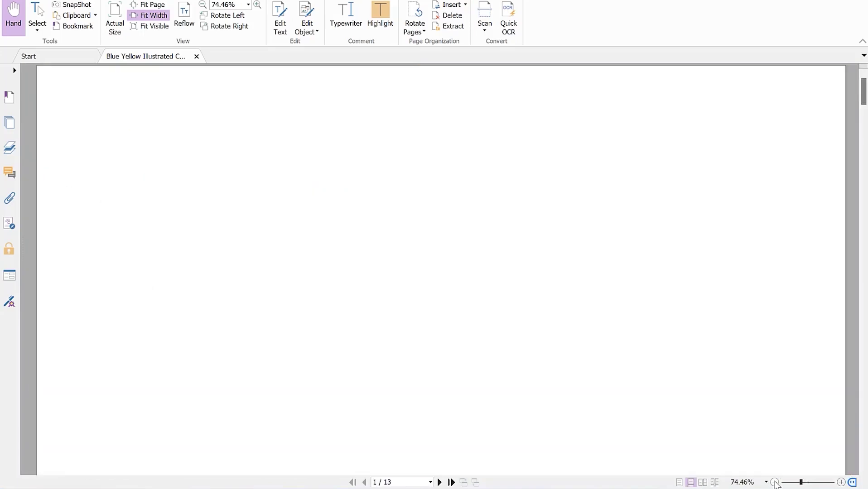
- Zoom out to check whole calendar pages, then leave the viewer and return to Canva
left_click(774, 483)
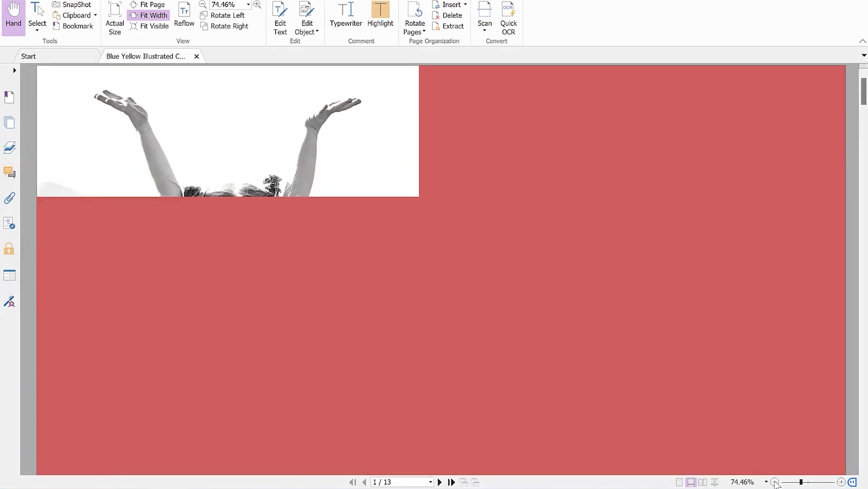
scroll(624, 234, "up", 4)
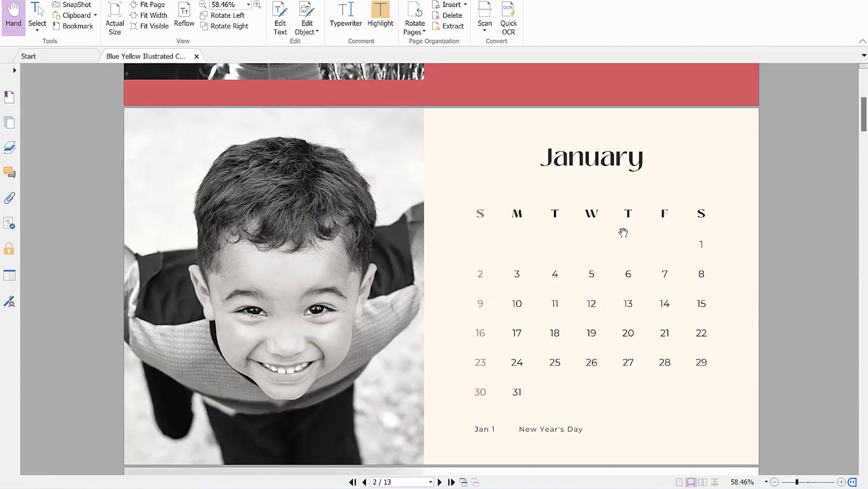
scroll(624, 234, "down", 2)
scroll(623, 234, "down", 15)
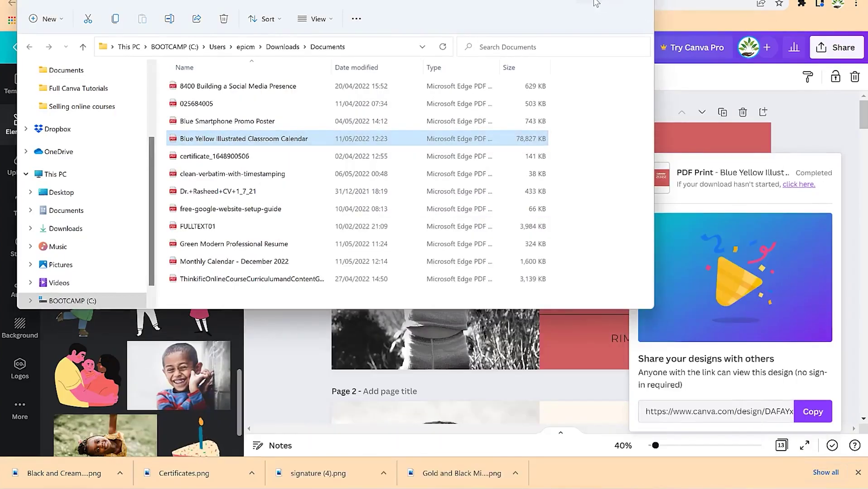
left_click(595, 3)
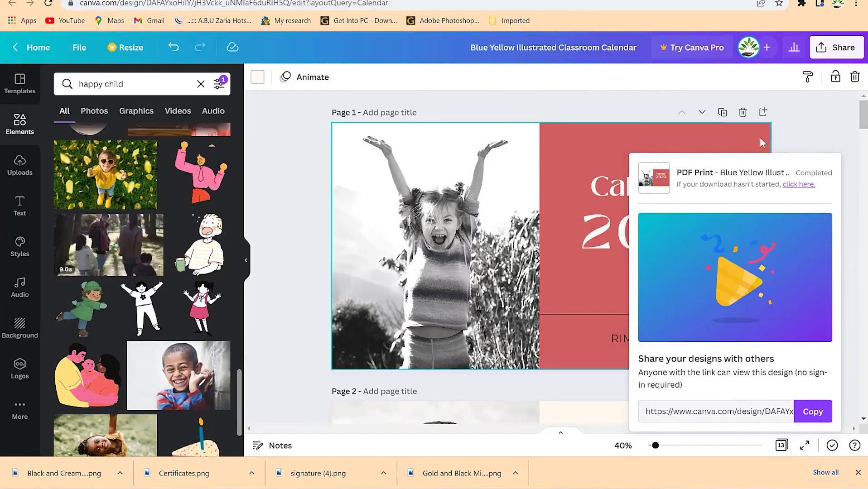